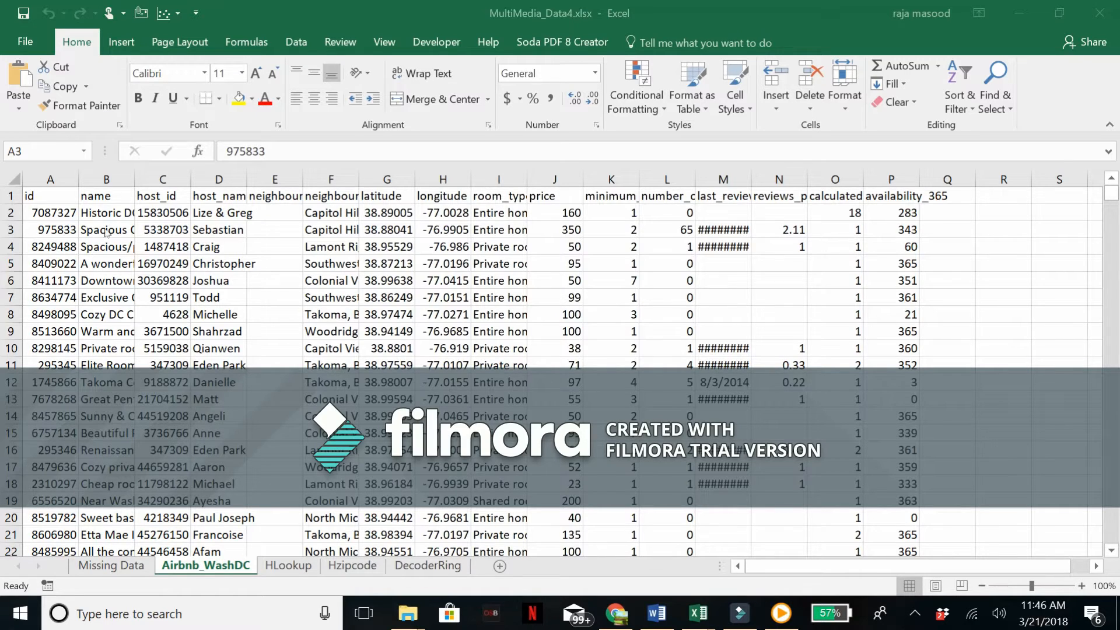
# - Examine the Airbnb_WashDC listings, checking the listing names and the neighbourhood, room_type, price and minimum_nights columns
pyautogui.click(100, 215)
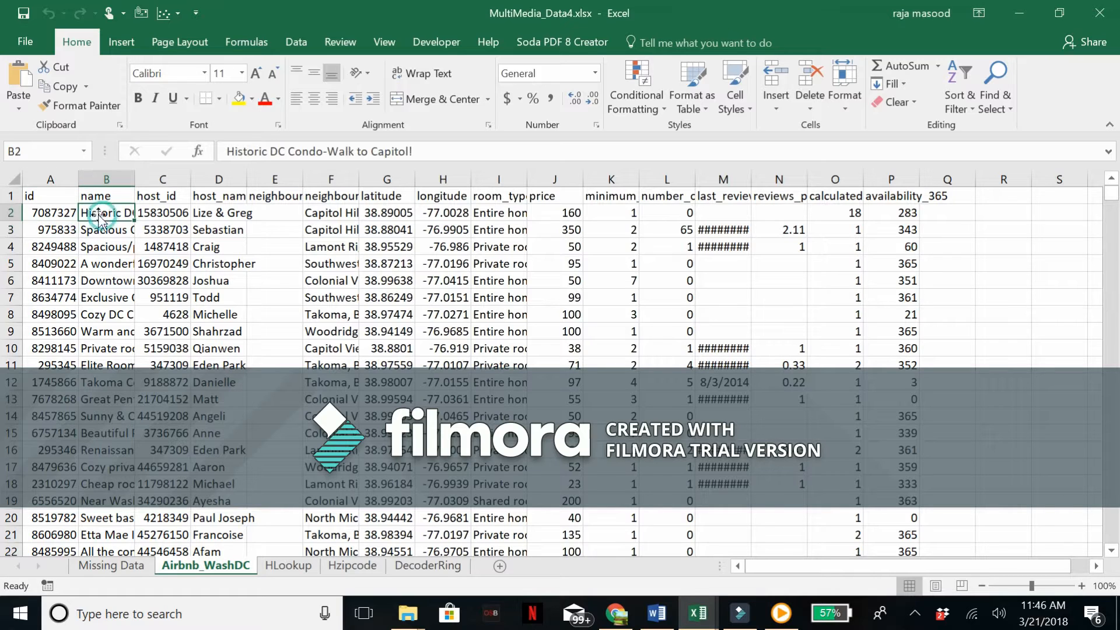
pyautogui.click(99, 225)
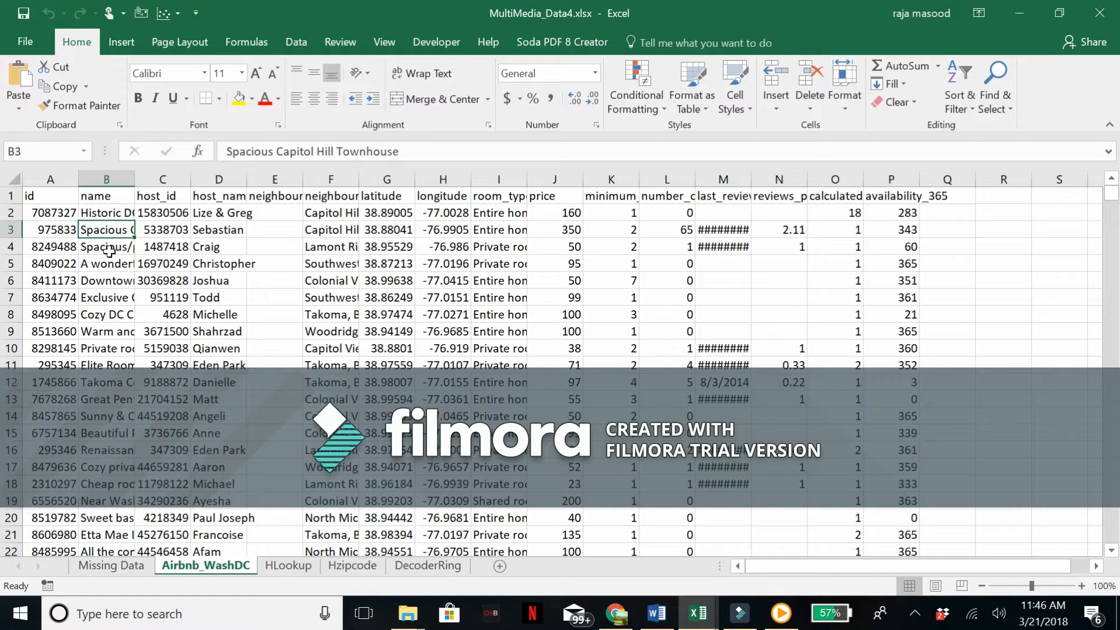
pyautogui.click(110, 257)
pyautogui.click(109, 249)
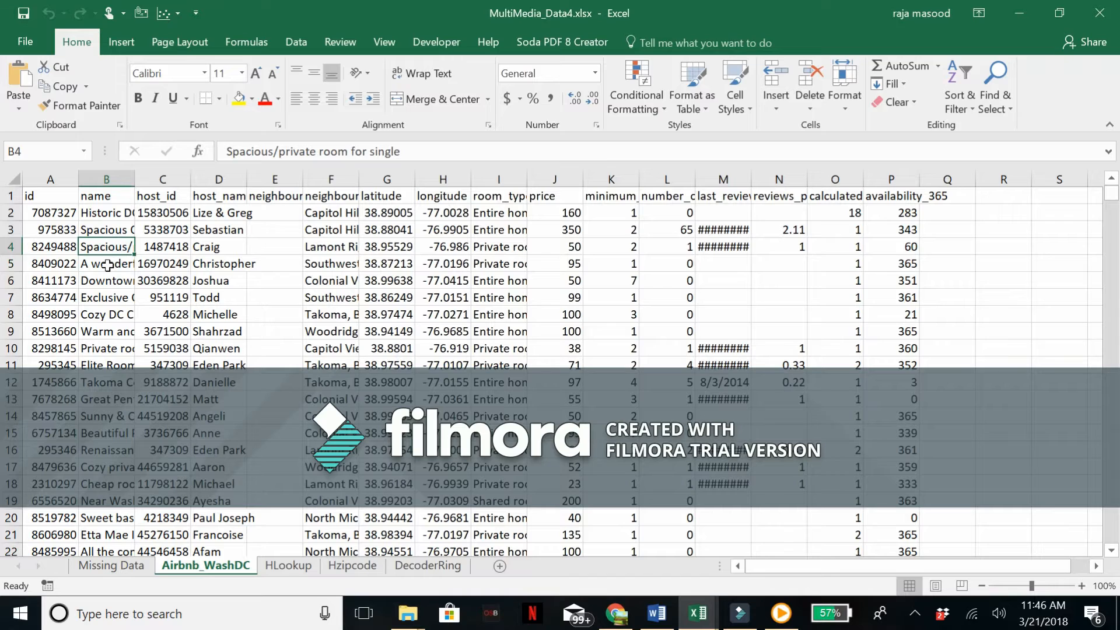
pyautogui.click(108, 268)
pyautogui.click(107, 277)
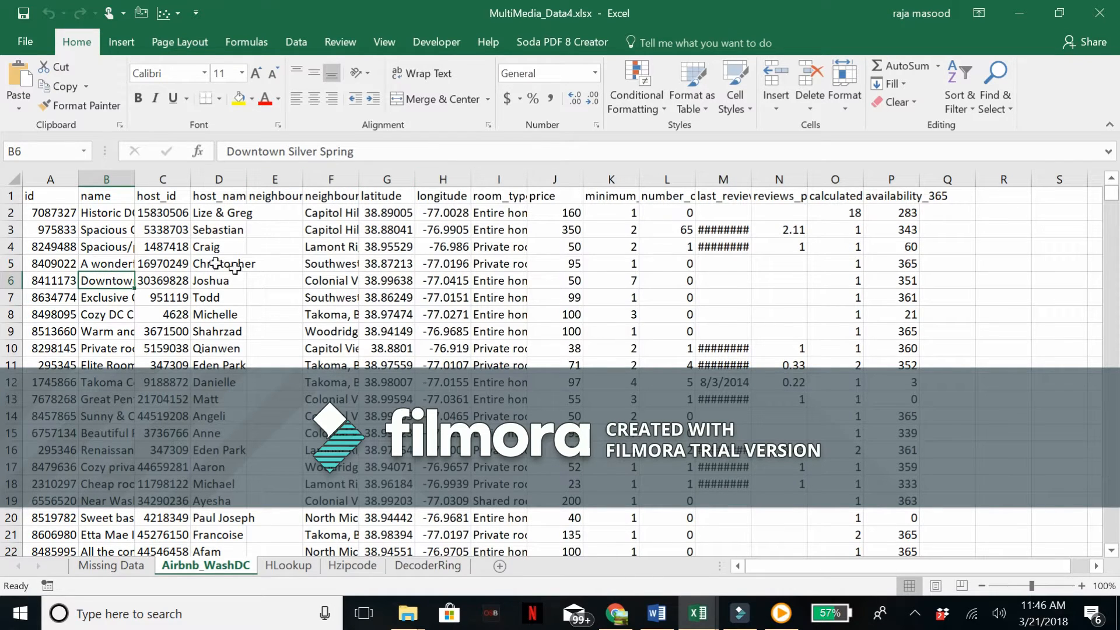
pyautogui.click(347, 197)
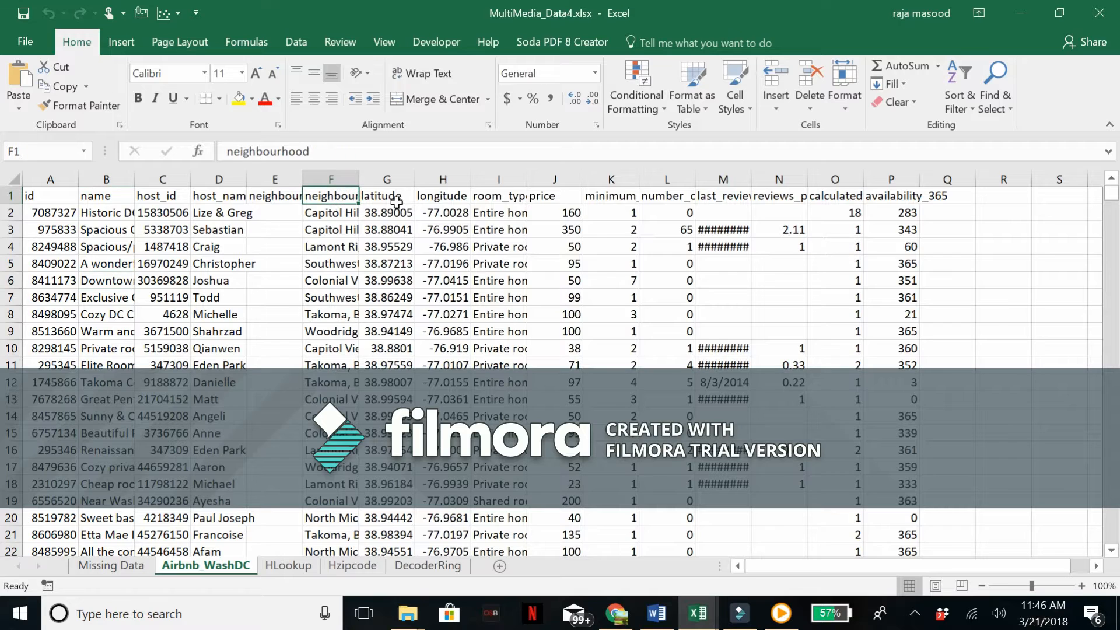
pyautogui.click(488, 199)
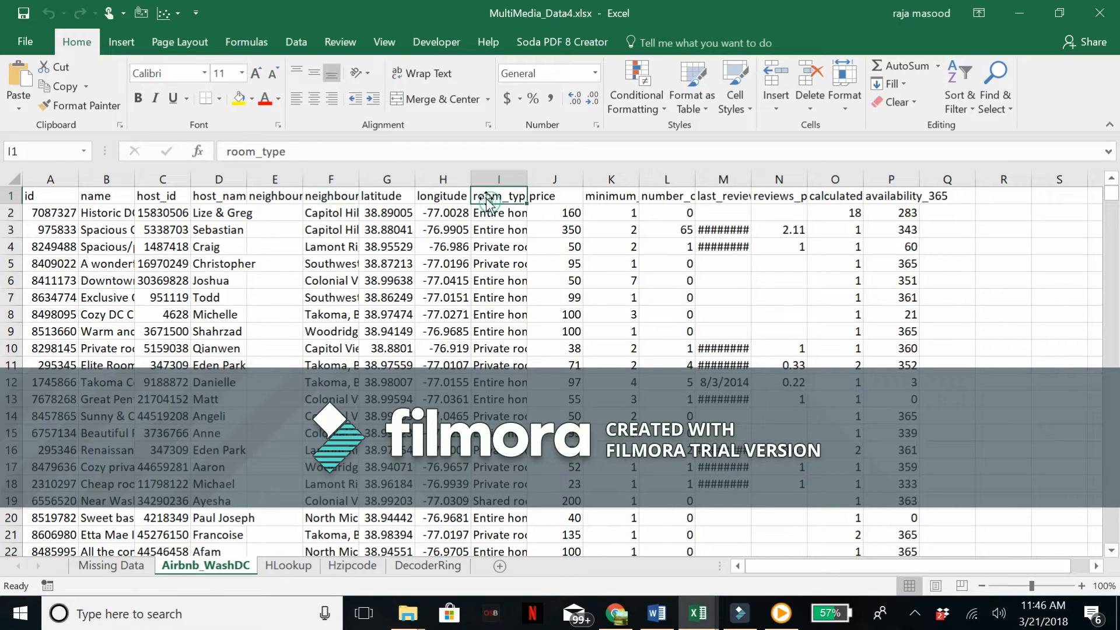
pyautogui.click(574, 199)
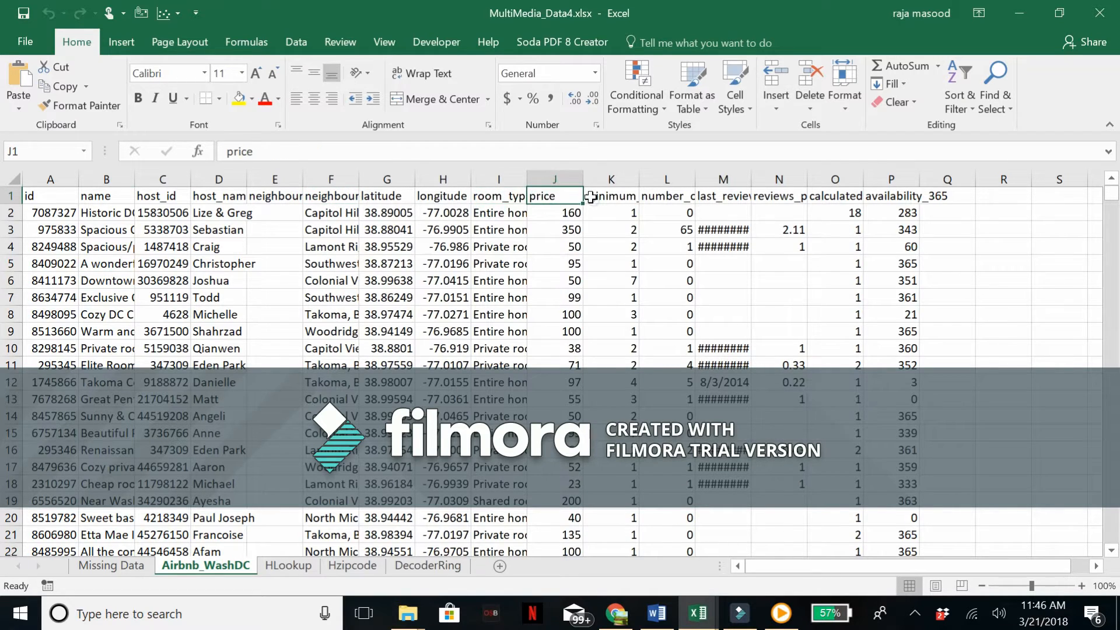
pyautogui.click(590, 197)
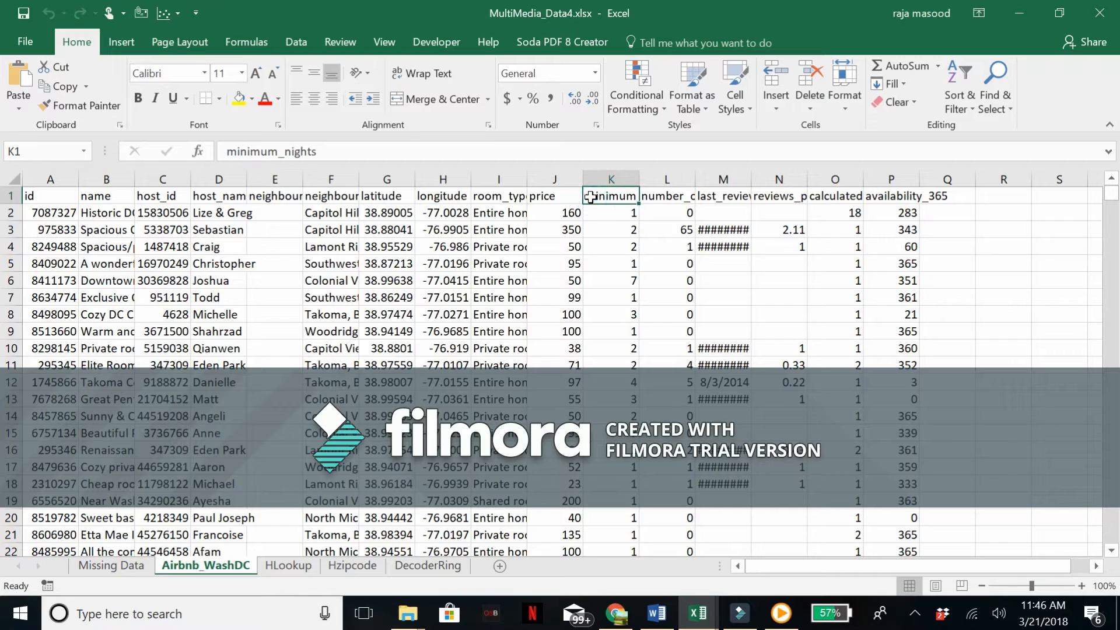
pyautogui.click(55, 213)
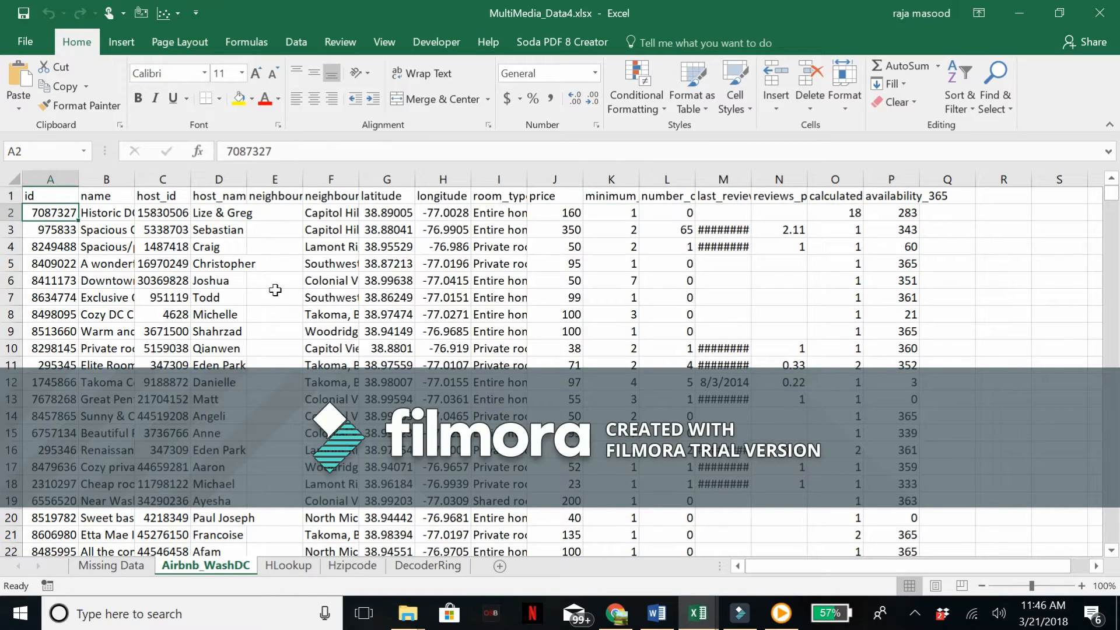
pyautogui.click(251, 269)
pyautogui.click(350, 264)
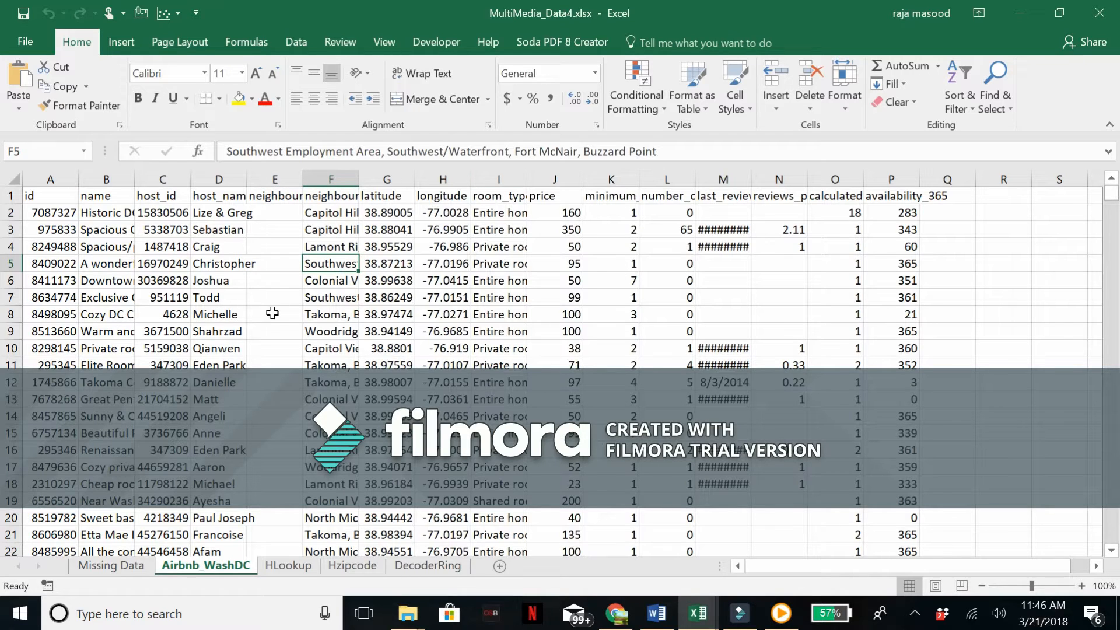
# - Create a PivotTable on a new worksheet from all the Airbnb_WashDC data in columns A to P
pyautogui.click(13, 176)
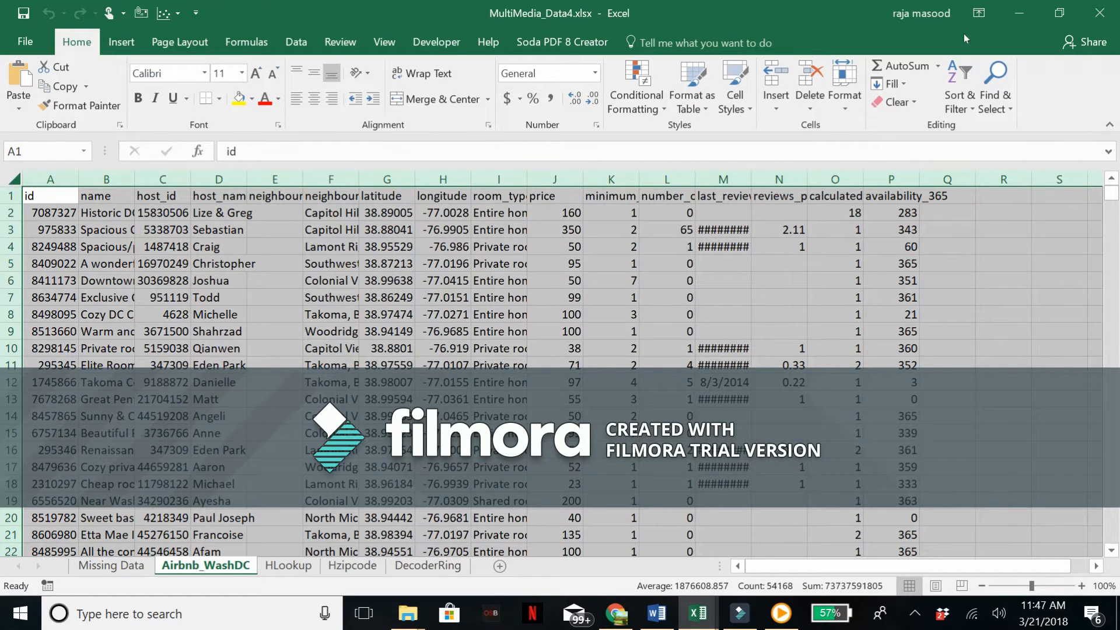
pyautogui.moveTo(1113, 195)
pyautogui.mouseDown()
pyautogui.moveTo(1118, 409)
pyautogui.moveTo(1112, 185)
pyautogui.mouseUp()
pyautogui.click(121, 42)
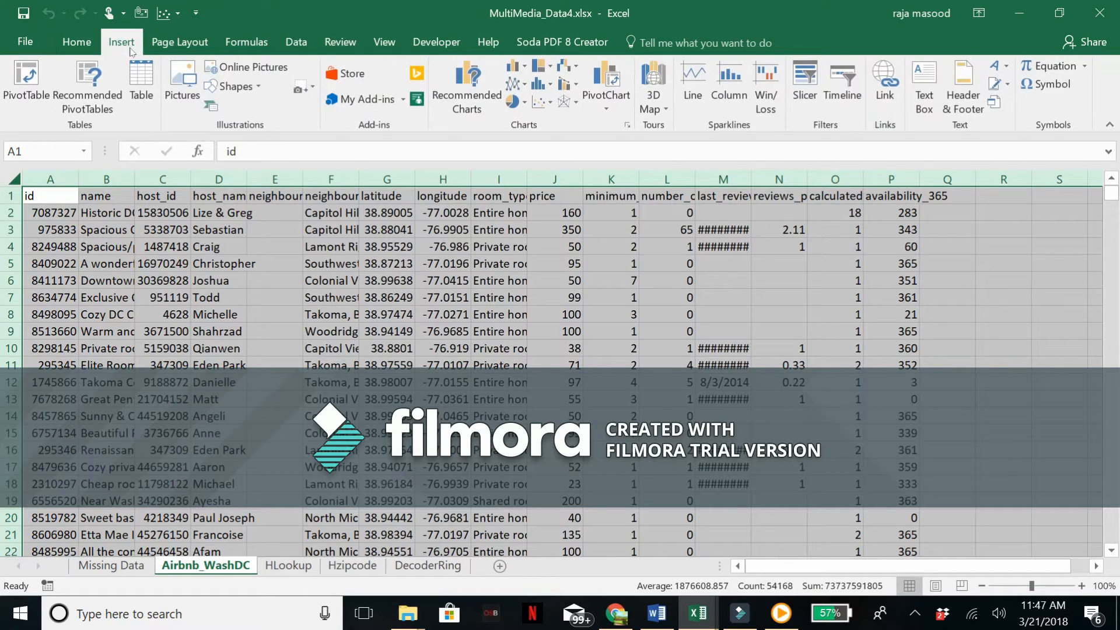
pyautogui.click(37, 85)
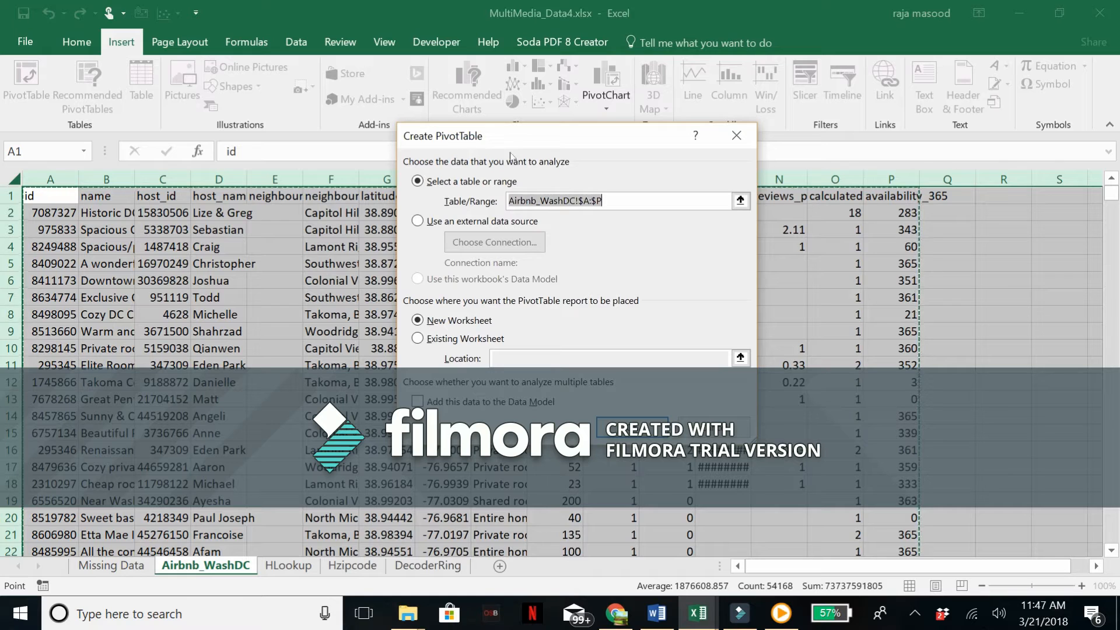
pyautogui.moveTo(539, 136); pyautogui.dragTo(515, 112)
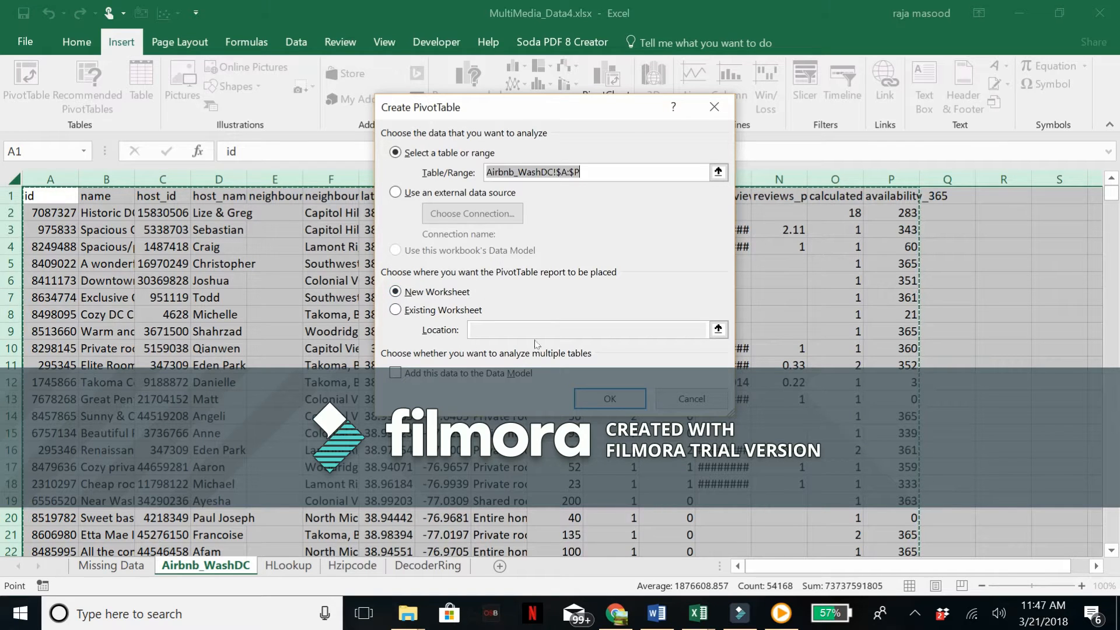
pyautogui.click(610, 402)
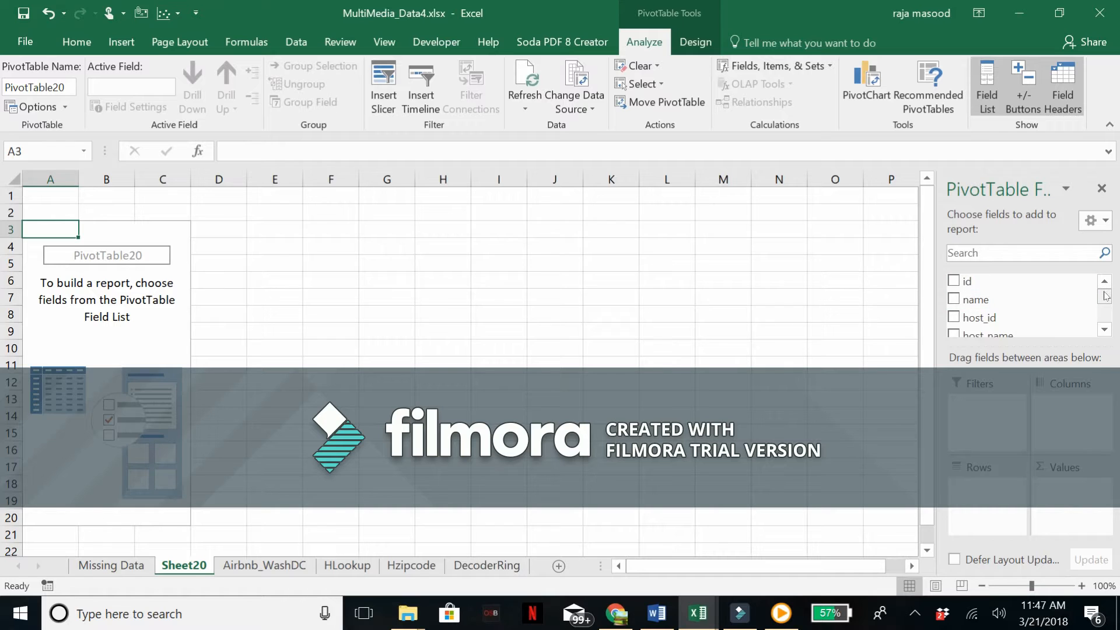
# - Find the room_type field by searching for "room" and add it to the PivotTable's columns
pyautogui.moveTo(1105, 293); pyautogui.dragTo(1106, 318)
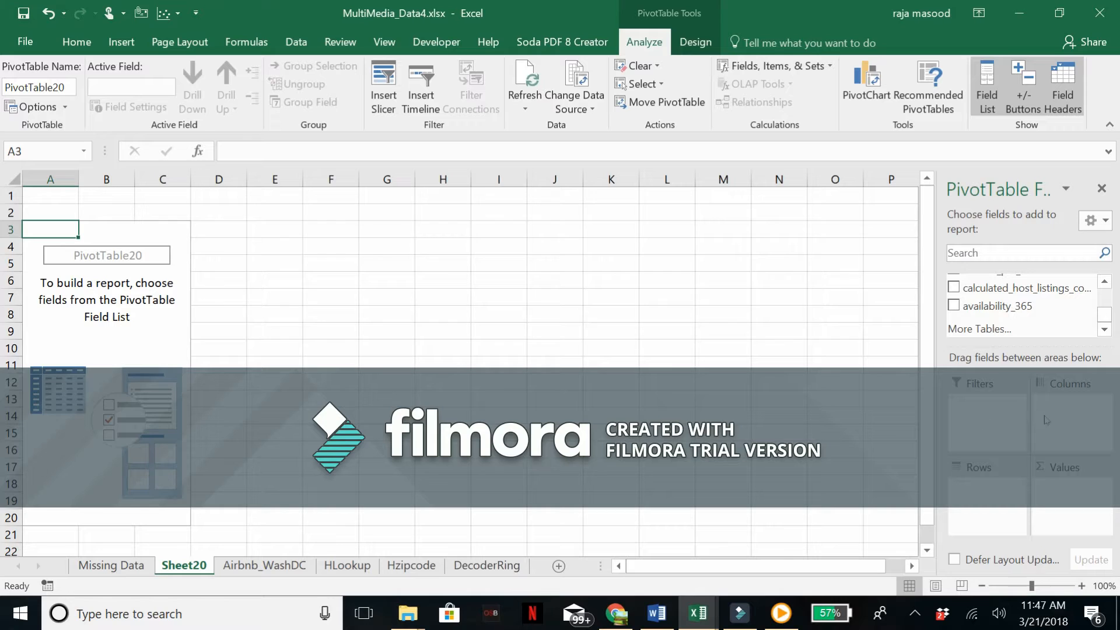
pyautogui.moveTo(1114, 313); pyautogui.dragTo(1112, 288)
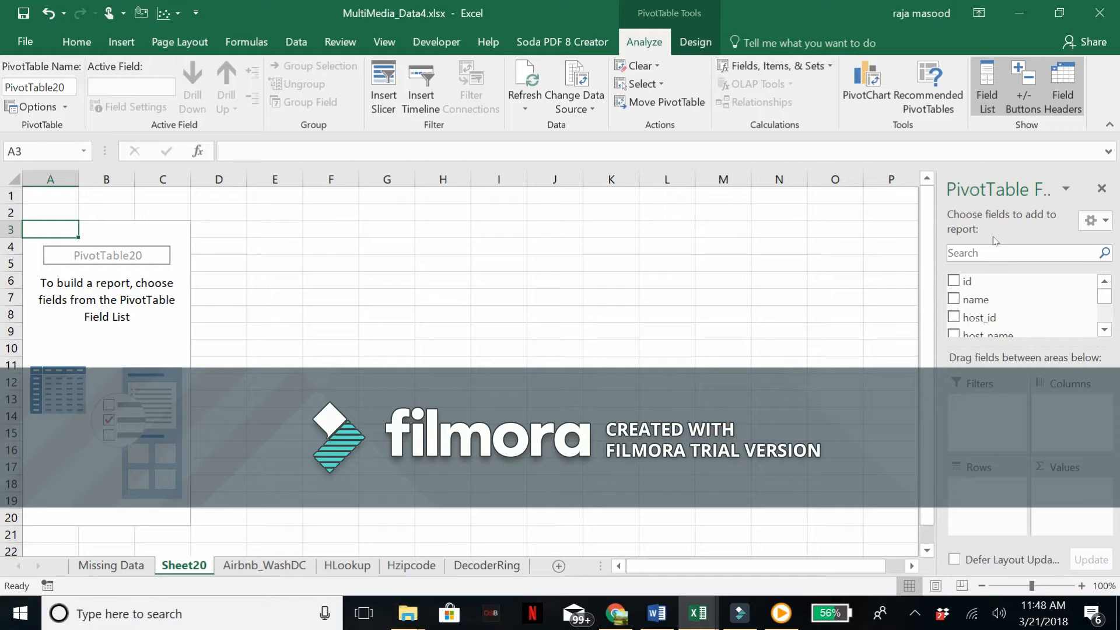
pyautogui.click(1011, 254)
pyautogui.write('room')
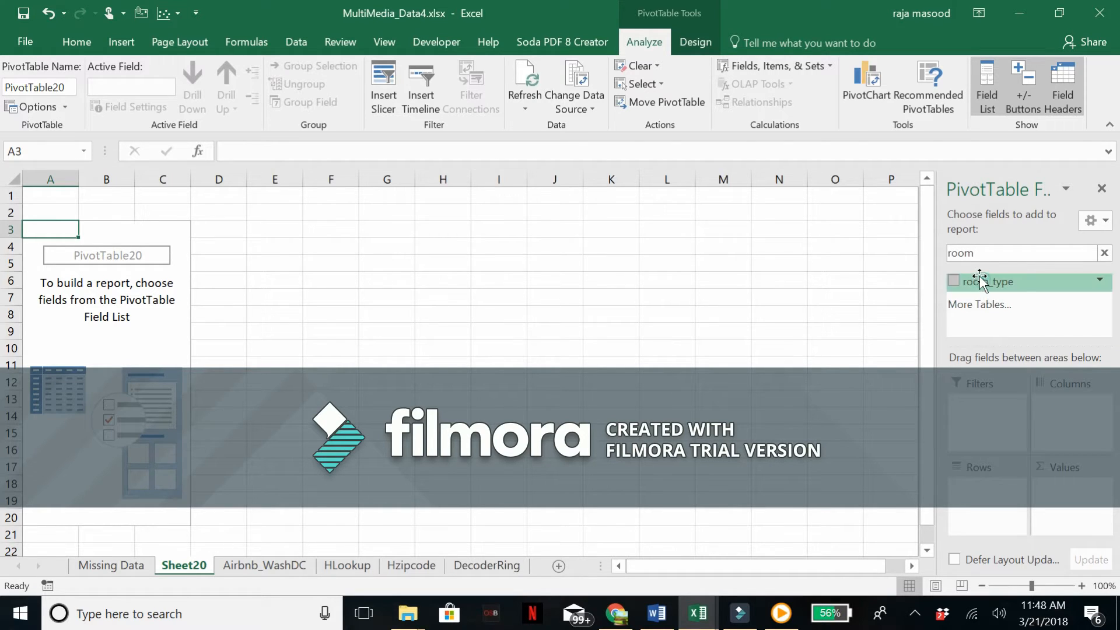
pyautogui.moveTo(988, 281); pyautogui.dragTo(1061, 414)
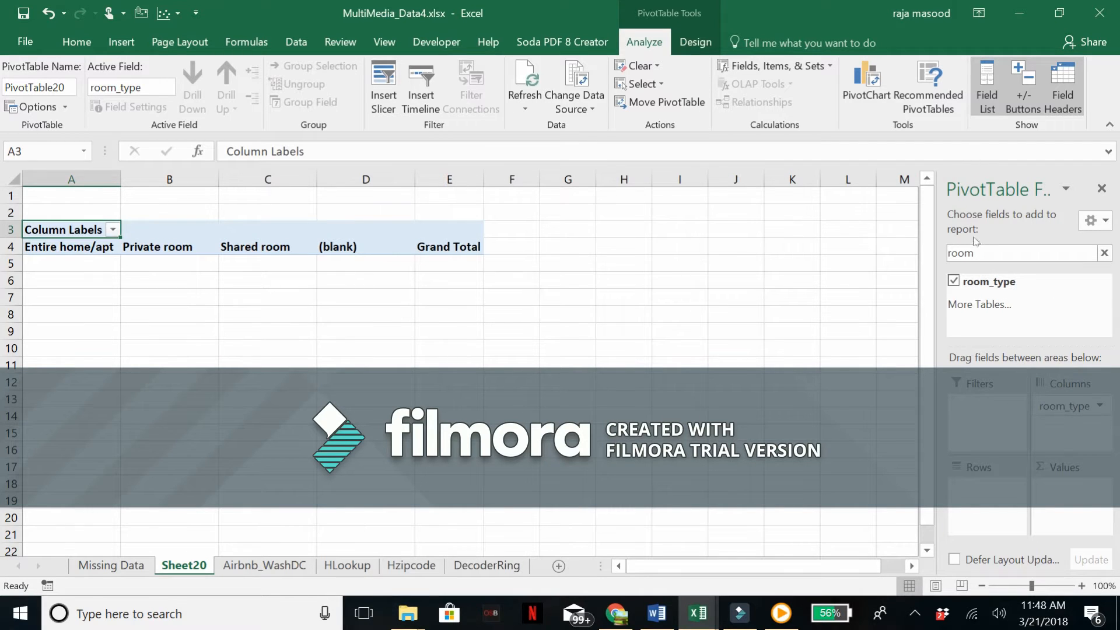
# - Filter the field list by "n" and add the neighbourhood field to the PivotTable's rows
pyautogui.click(981, 256)
pyautogui.press('BackSpace')
pyautogui.press('BackSpace')
pyautogui.press('BackSpace')
pyautogui.press('BackSpace')
pyautogui.write('n')
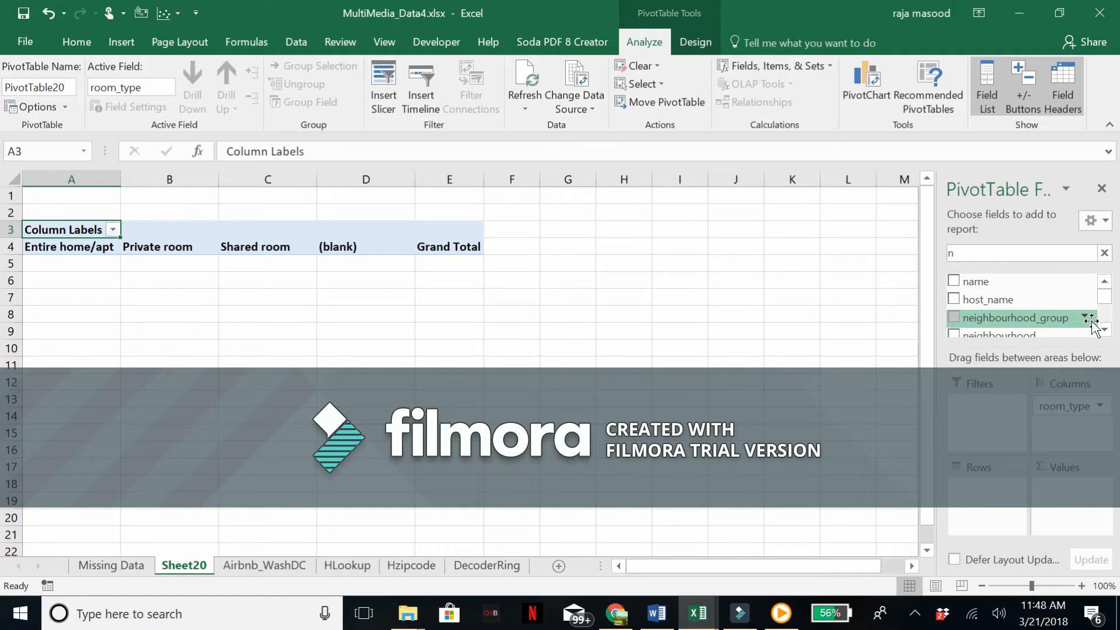
pyautogui.scroll(-1, 1091, 323)
pyautogui.moveTo(1015, 322); pyautogui.dragTo(1001, 511)
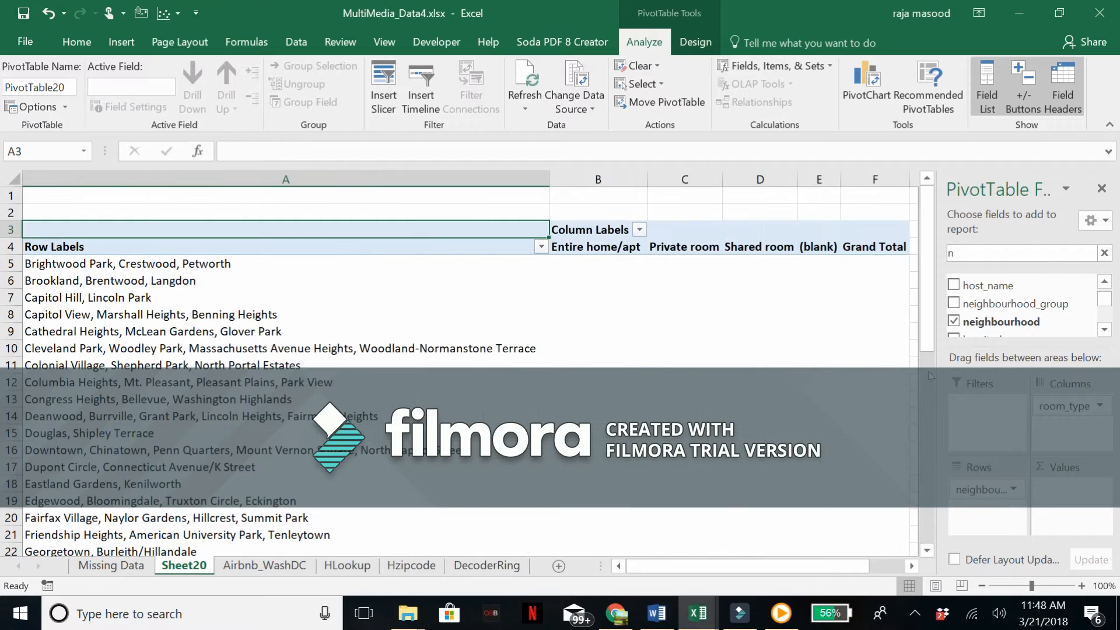
pyautogui.moveTo(926, 288)
pyautogui.mouseDown()
pyautogui.moveTo(931, 495)
pyautogui.moveTo(935, 292)
pyautogui.mouseUp()
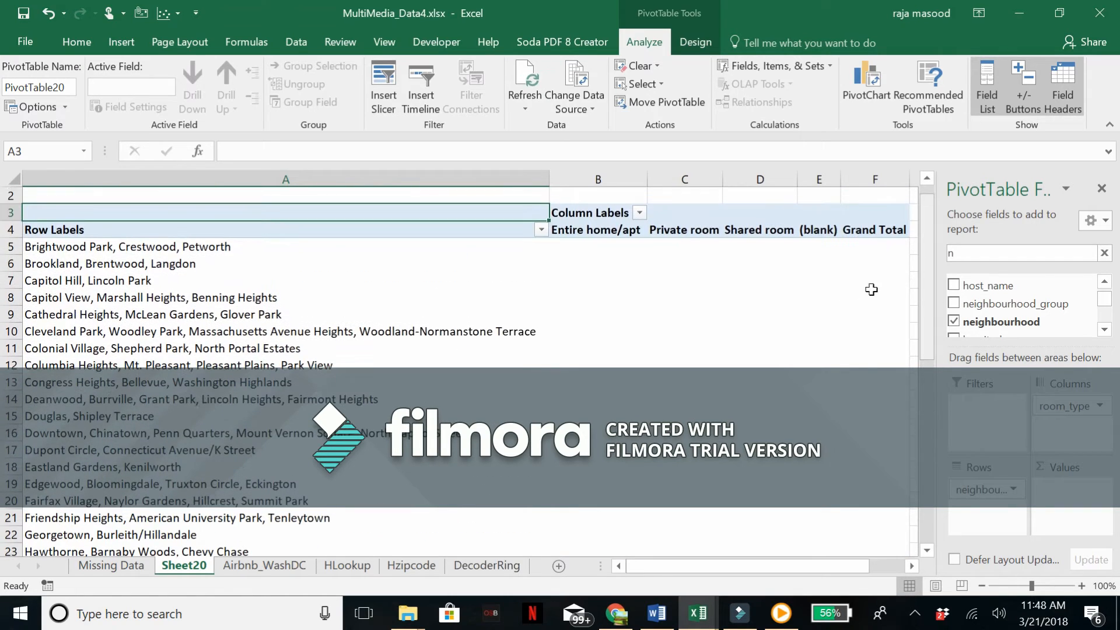
pyautogui.click(587, 247)
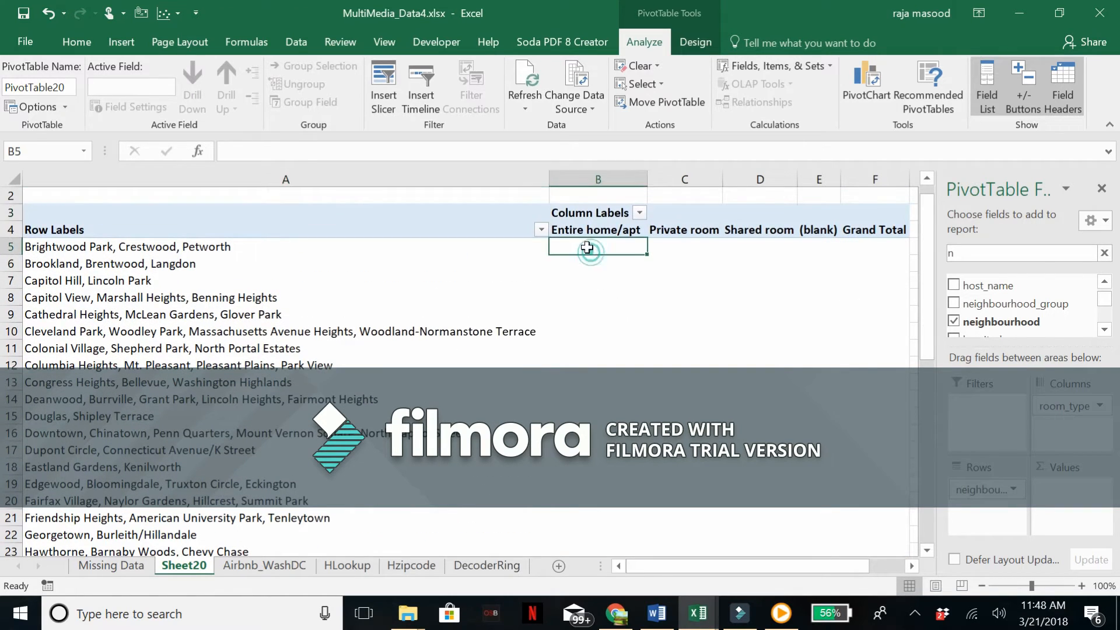
pyautogui.click(677, 248)
pyautogui.click(747, 247)
pyautogui.click(817, 248)
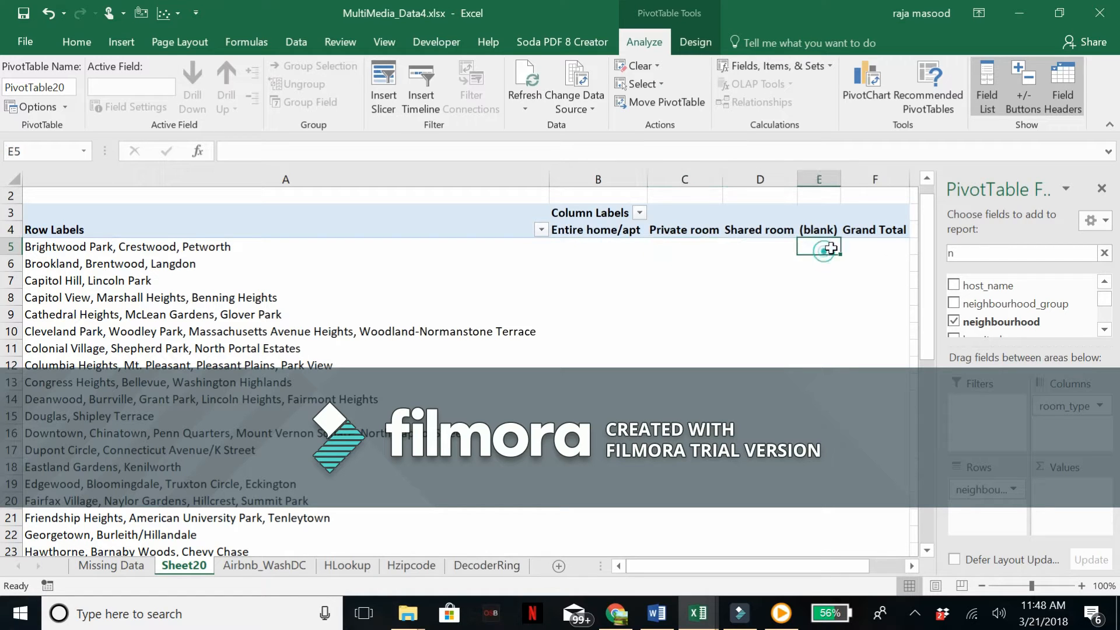
pyautogui.click(893, 248)
# - Search the field list for "price" and add the price field to the PivotTable's values
pyautogui.click(974, 261)
pyautogui.press('BackSpace')
pyautogui.write('price')
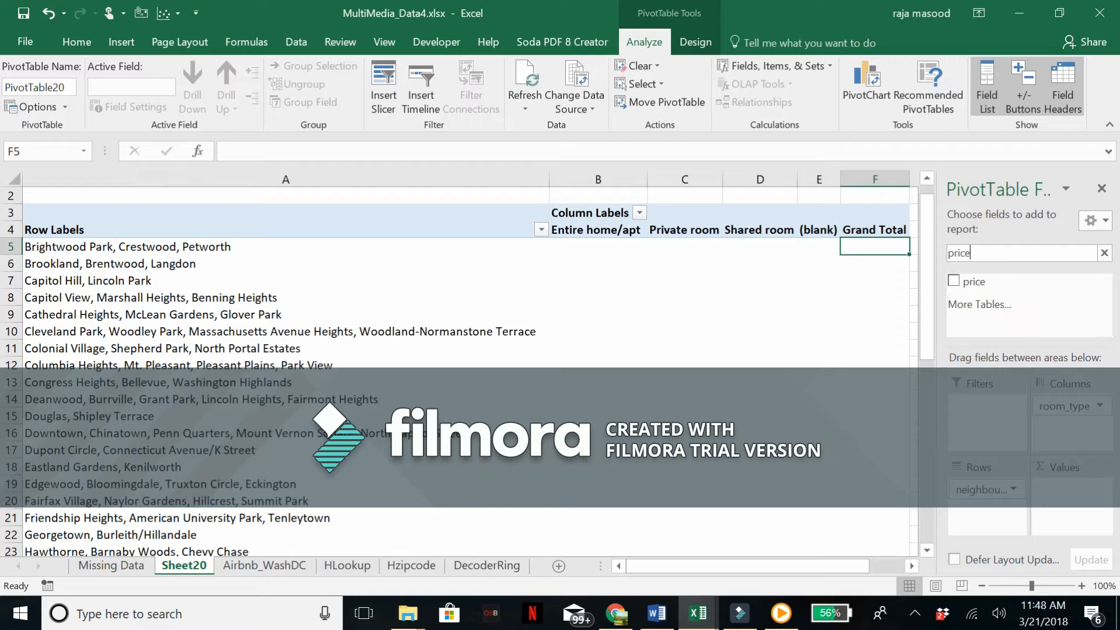
pyautogui.moveTo(974, 281); pyautogui.dragTo(1050, 489)
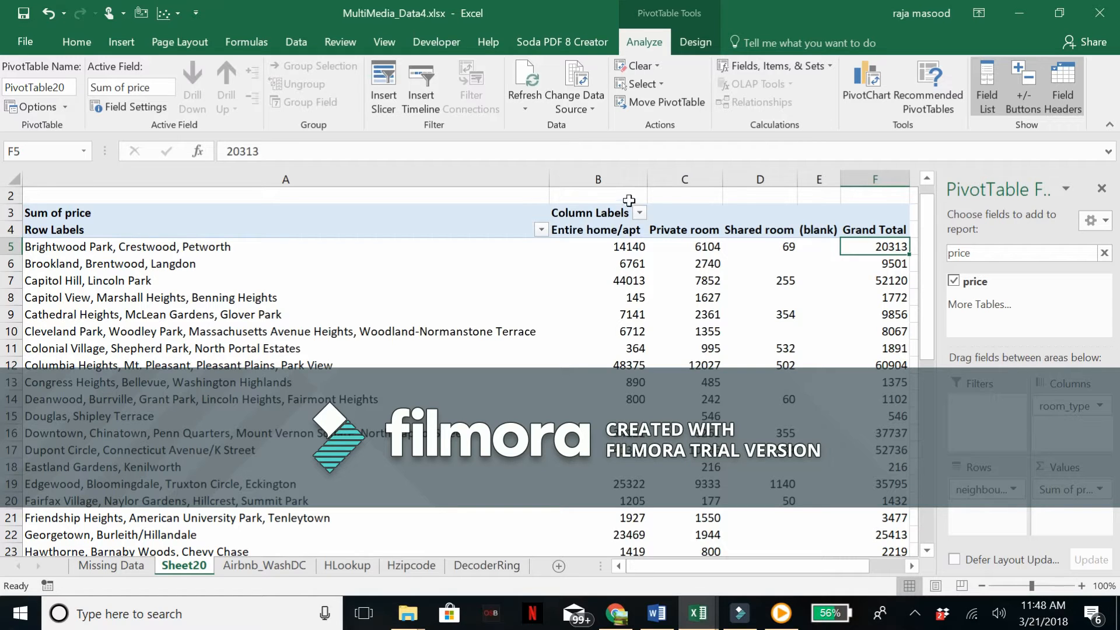
pyautogui.click(625, 248)
pyautogui.click(629, 264)
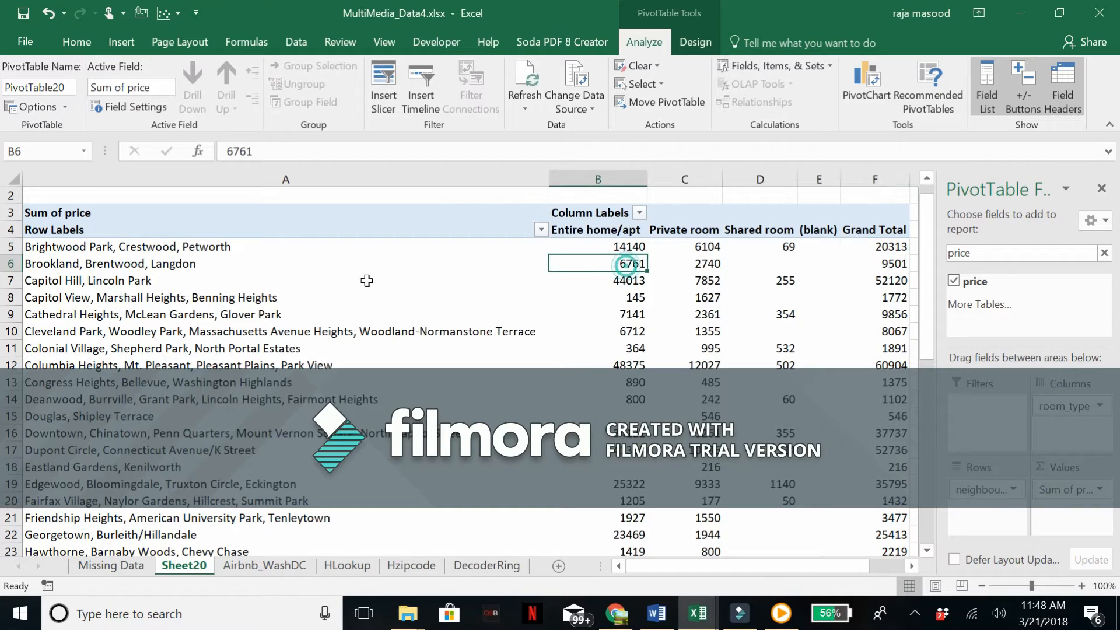
pyautogui.click(160, 246)
pyautogui.click(158, 263)
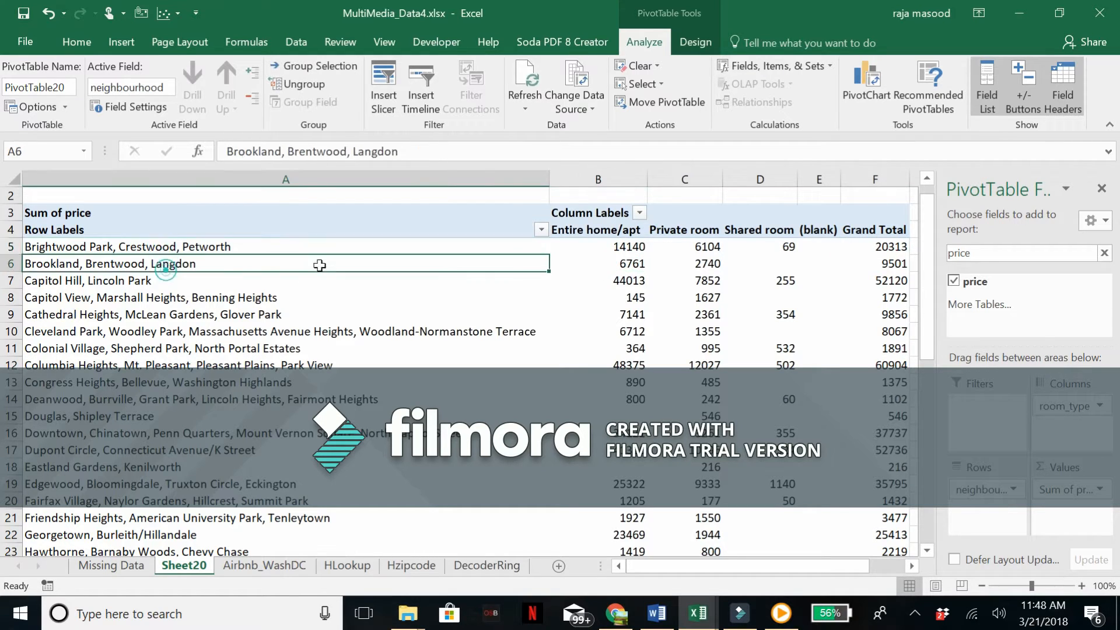
pyautogui.click(634, 266)
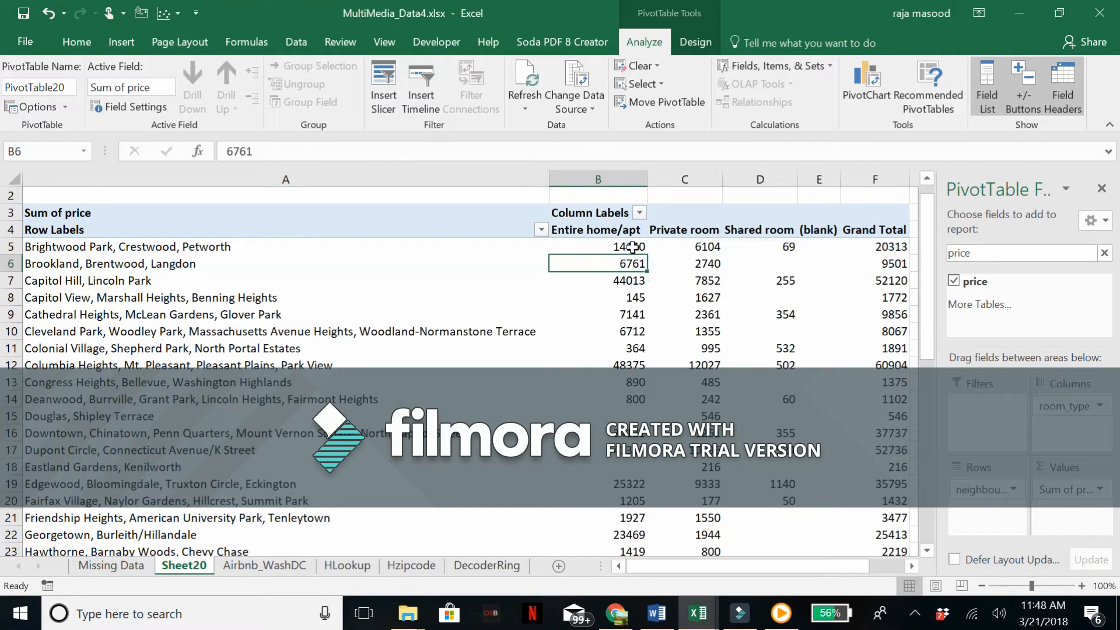
# - Format the price value field in the PivotTable as Number with 2 decimal places
pyautogui.moveTo(630, 246)
pyautogui.click(1100, 491)
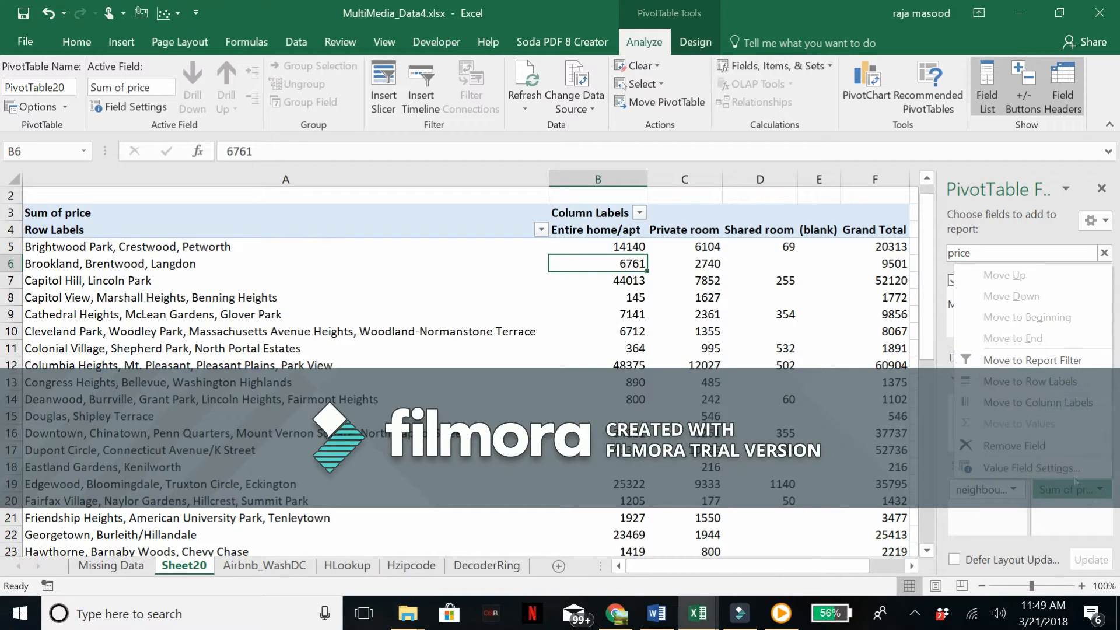
pyautogui.click(1013, 470)
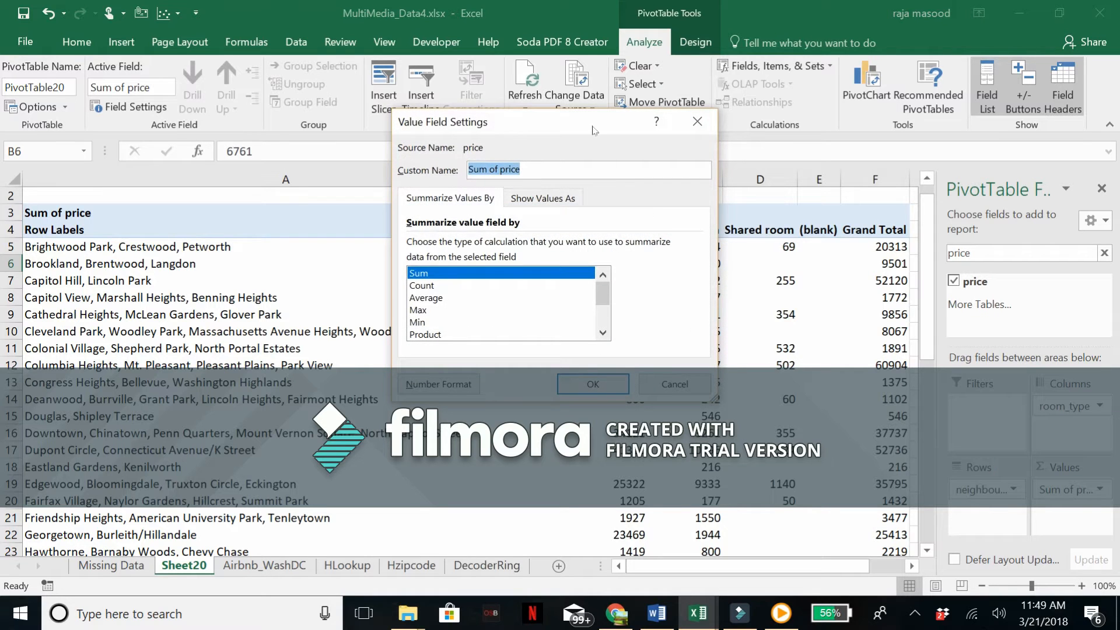
pyautogui.moveTo(593, 127); pyautogui.dragTo(540, 169)
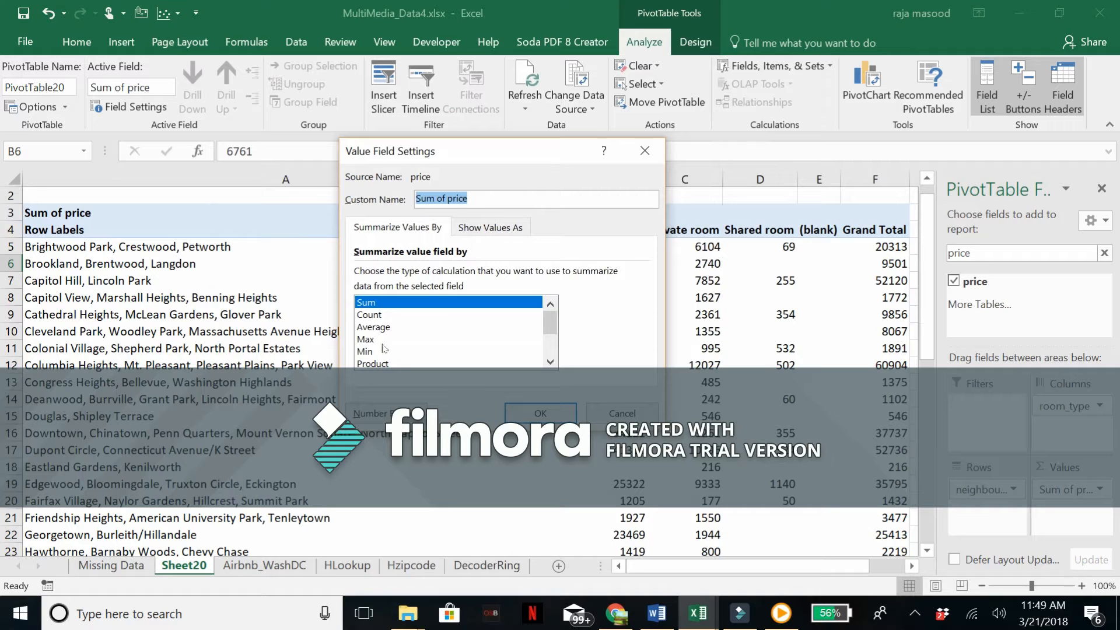
pyautogui.click(385, 414)
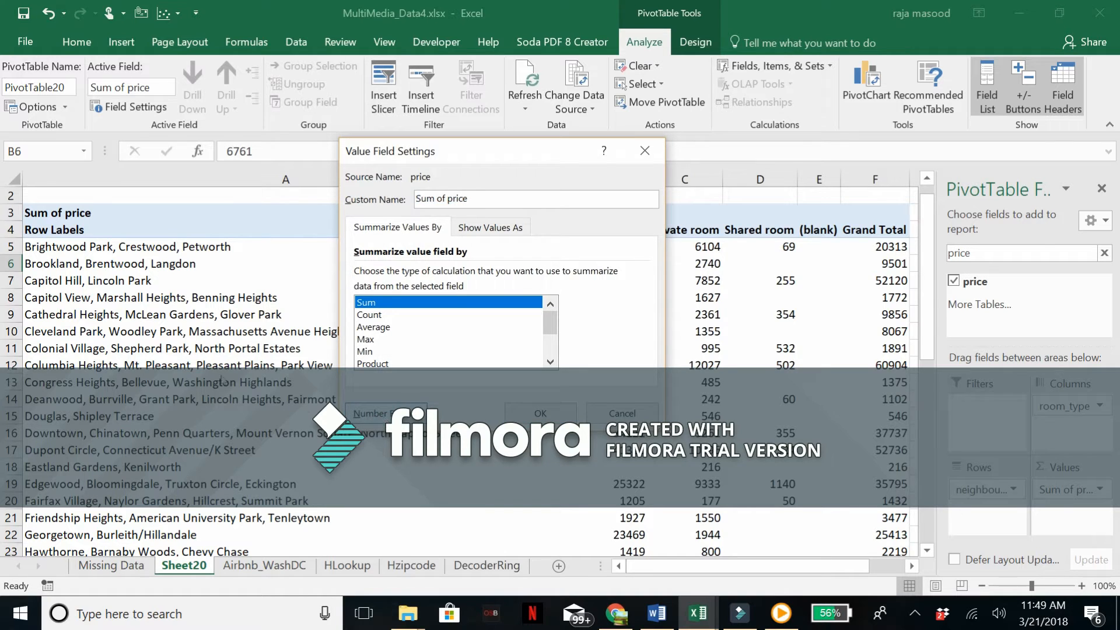
pyautogui.click(362, 136)
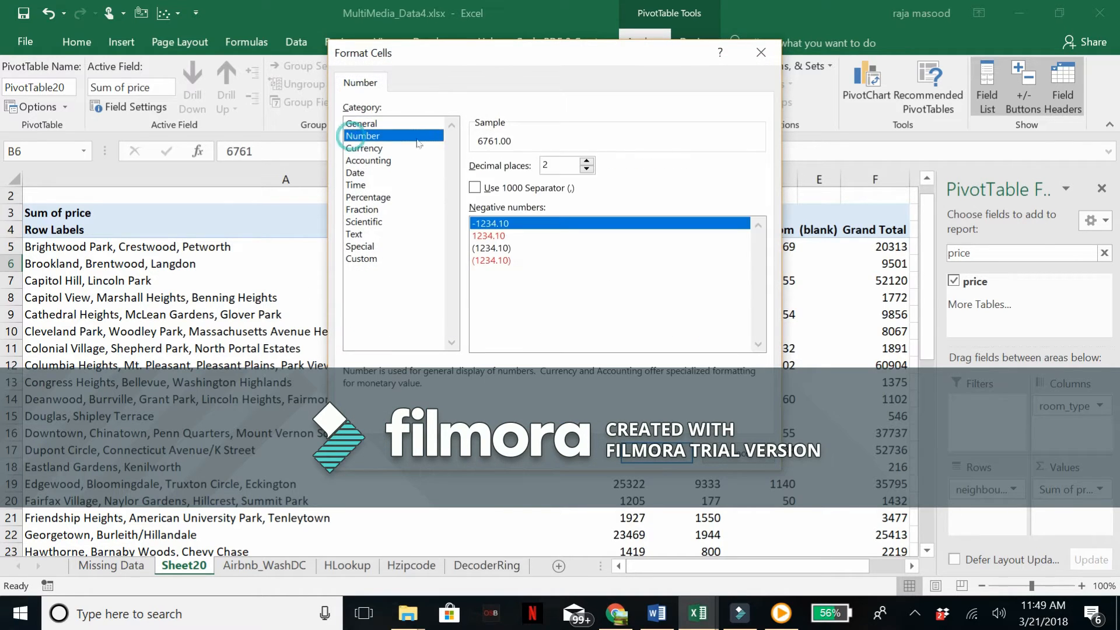
pyautogui.click(546, 165)
pyautogui.press('BackSpace')
pyautogui.write('2')
pyautogui.click(652, 461)
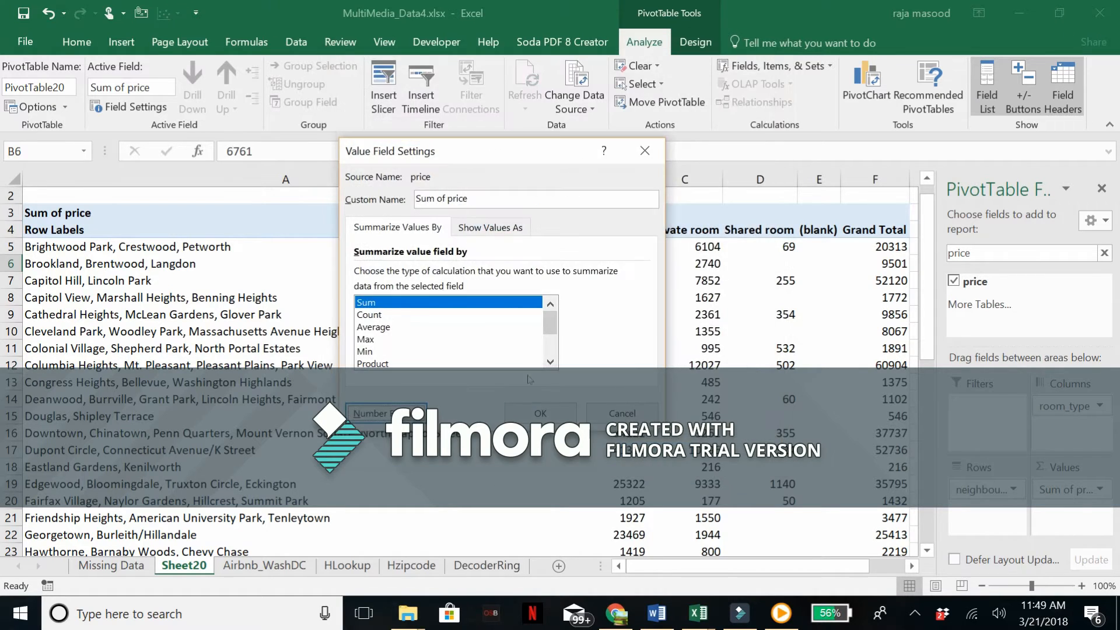
# - Summarize the price value field by Average and look over the resulting PivotTable down to its grand total
pyautogui.click(381, 328)
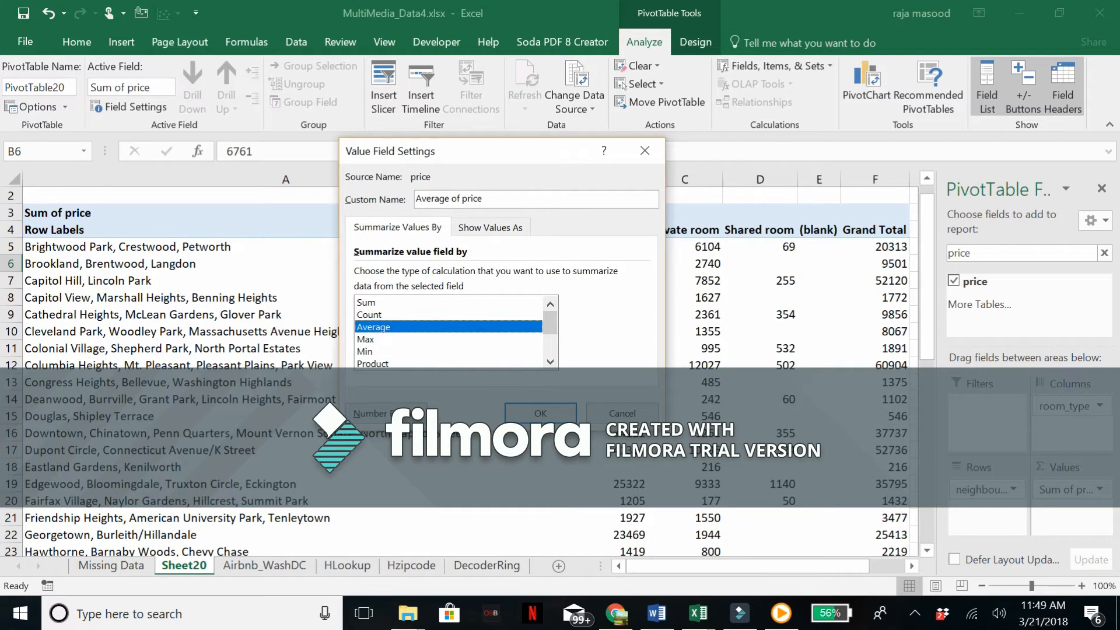
pyautogui.click(528, 414)
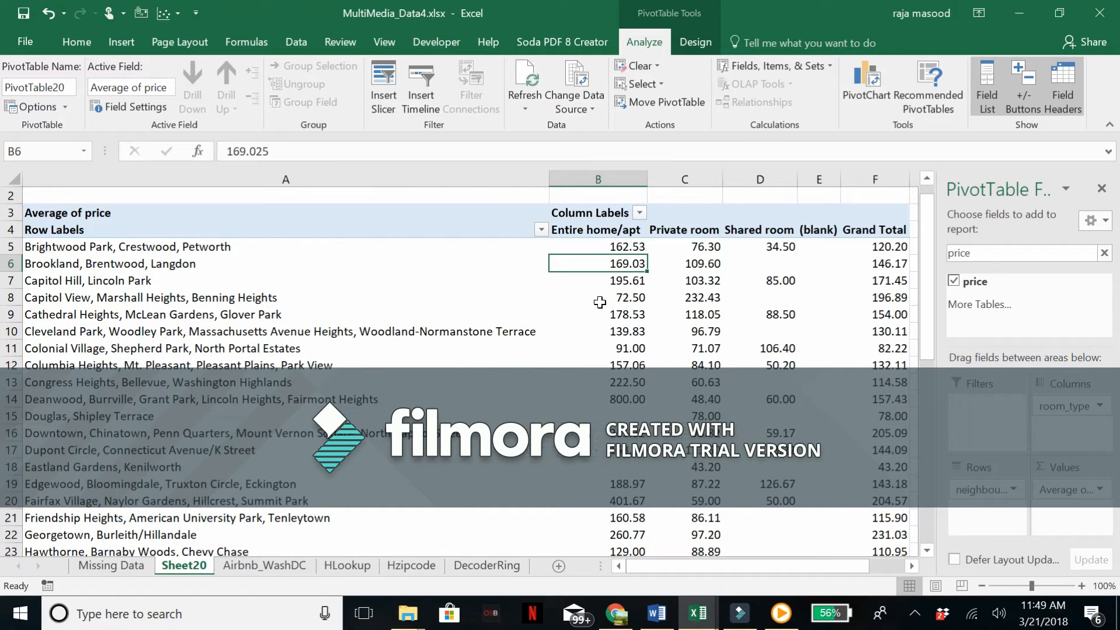
pyautogui.moveTo(611, 258)
pyautogui.moveTo(931, 285); pyautogui.dragTo(932, 460)
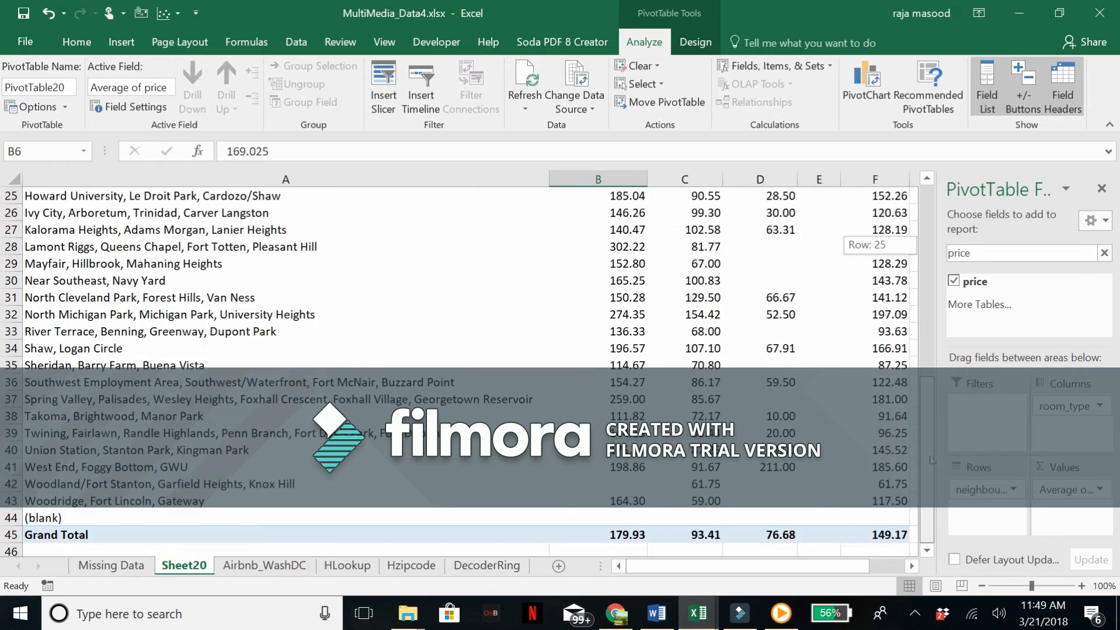
pyautogui.moveTo(934, 387); pyautogui.dragTo(927, 233)
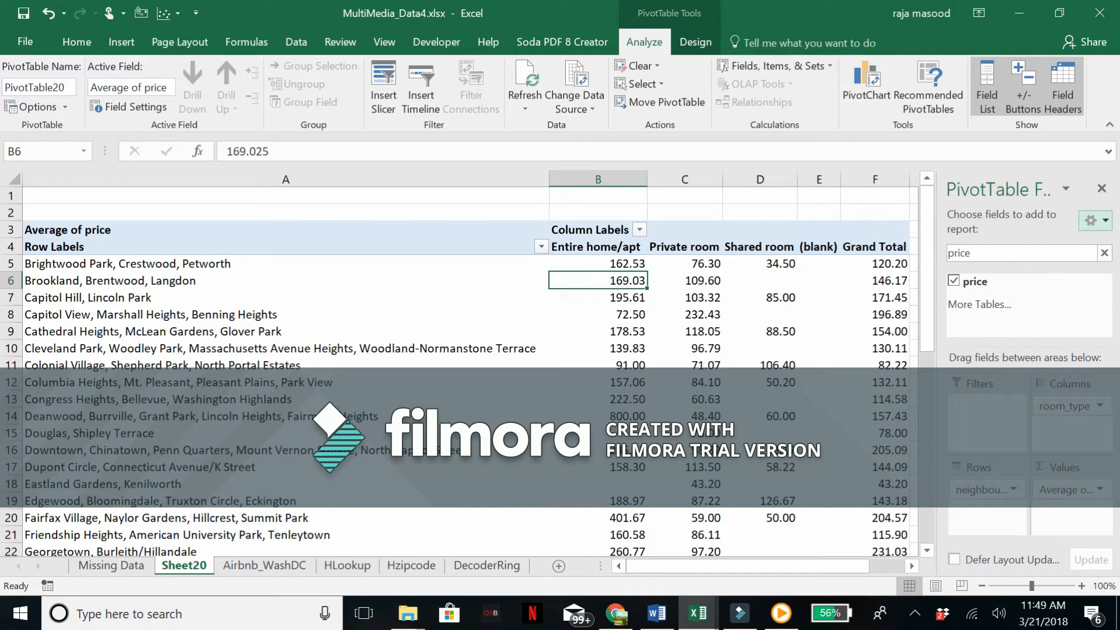
# - Search the field list for "re" and add the reviews_per_month field to the PivotTable's filters
pyautogui.press('BackSpace')
pyautogui.press('BackSpace')
pyautogui.write('re')
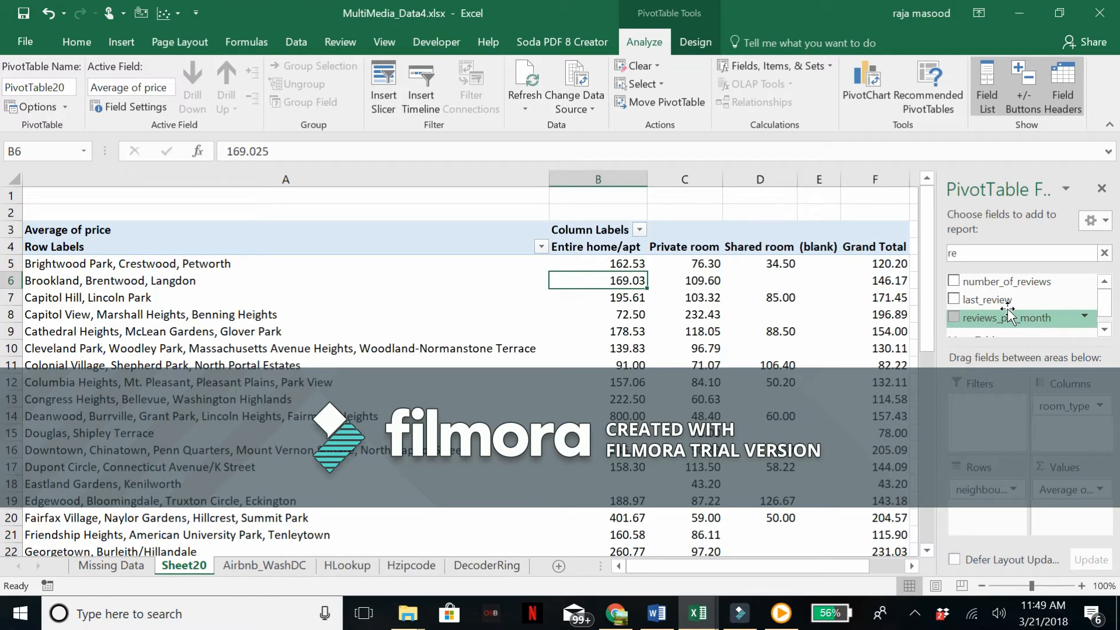
pyautogui.moveTo(1008, 311); pyautogui.dragTo(989, 417)
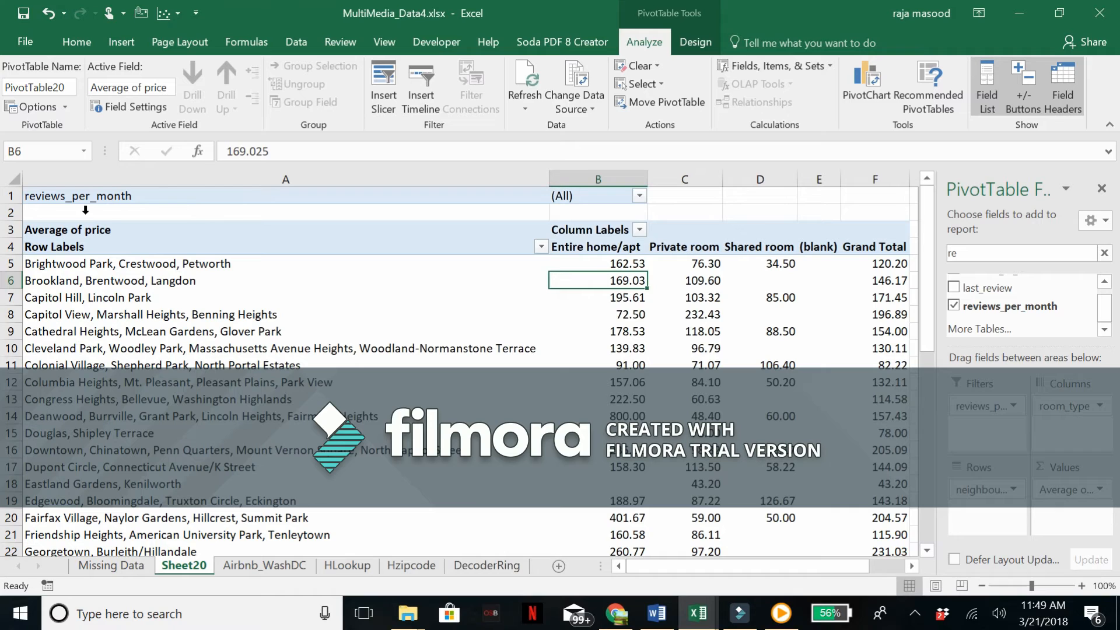
# - Open the reviews_per_month report filter and allow multiple items to be selected
pyautogui.click(146, 198)
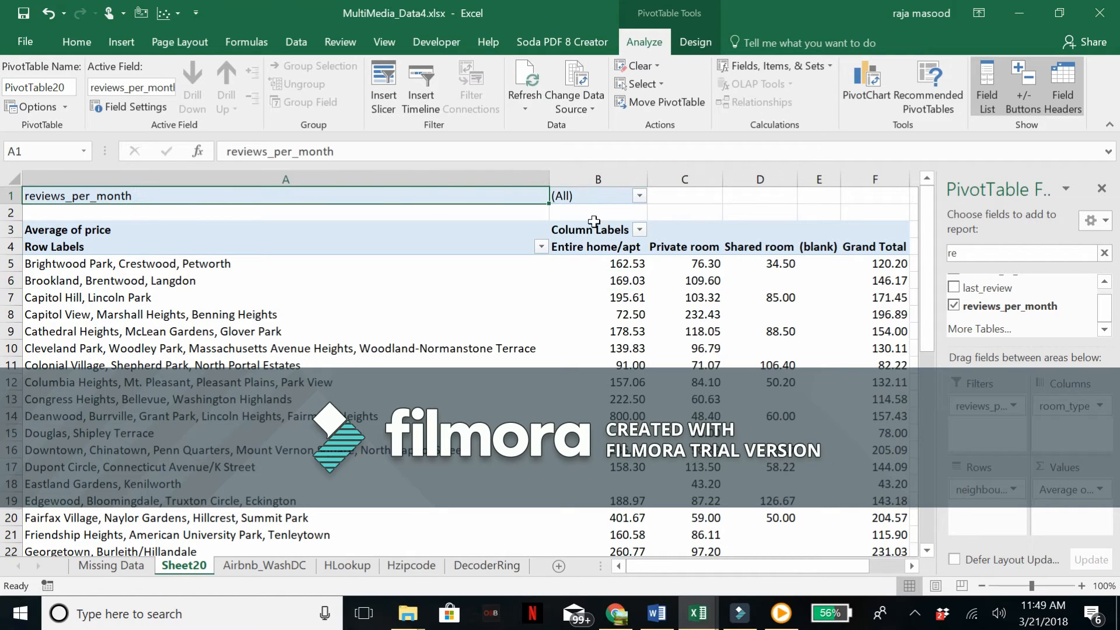
pyautogui.click(615, 196)
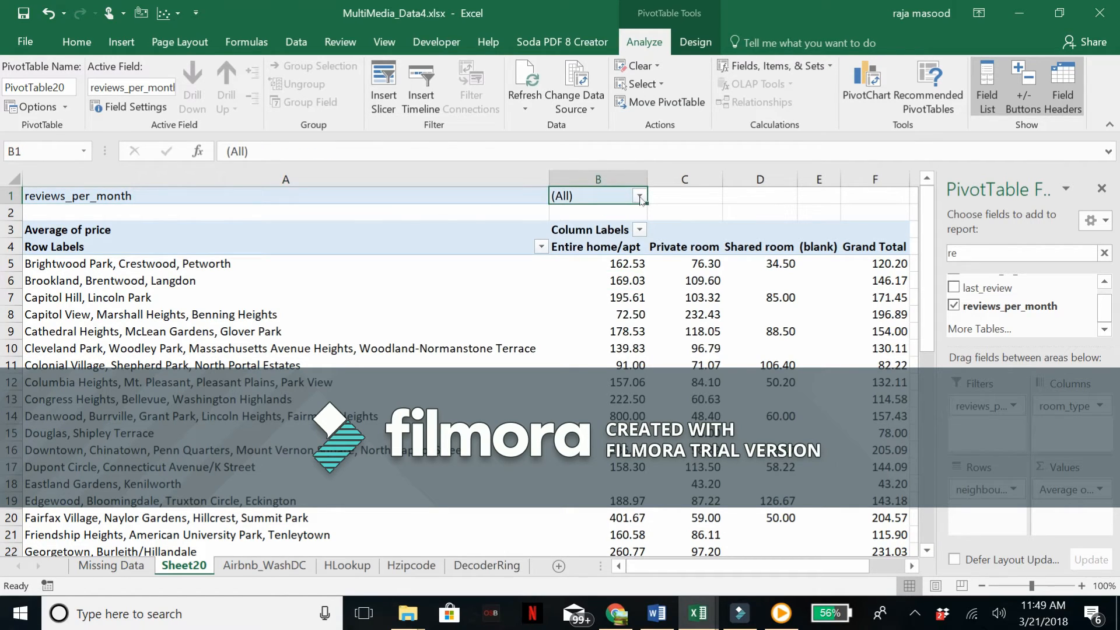
pyautogui.click(640, 197)
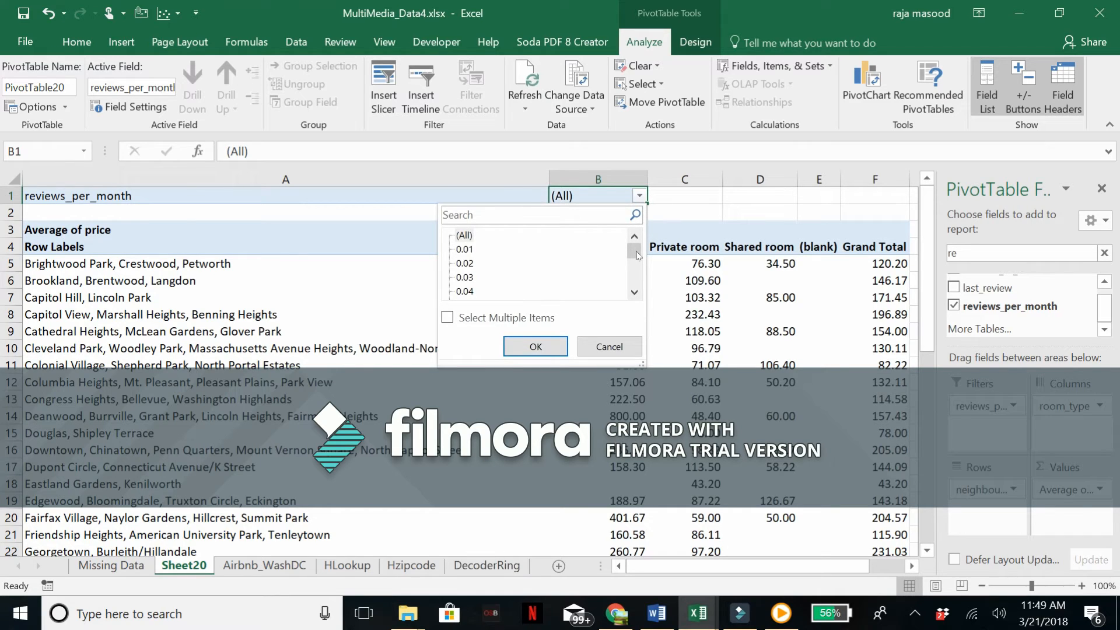
pyautogui.click(445, 318)
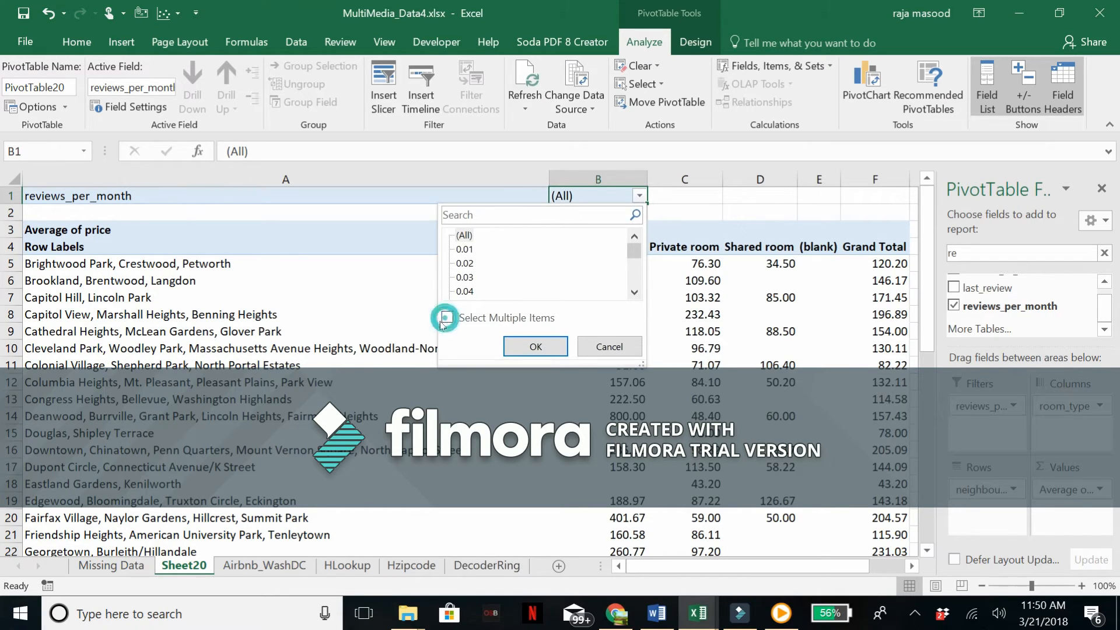
pyautogui.click(448, 316)
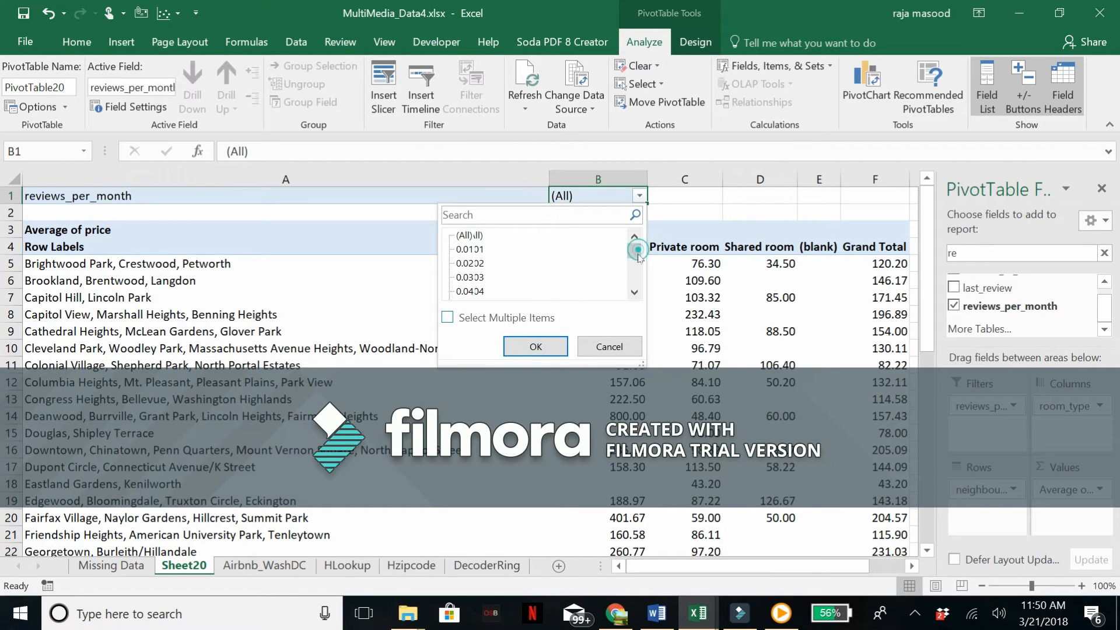
pyautogui.moveTo(639, 255); pyautogui.dragTo(639, 260)
pyautogui.click(448, 318)
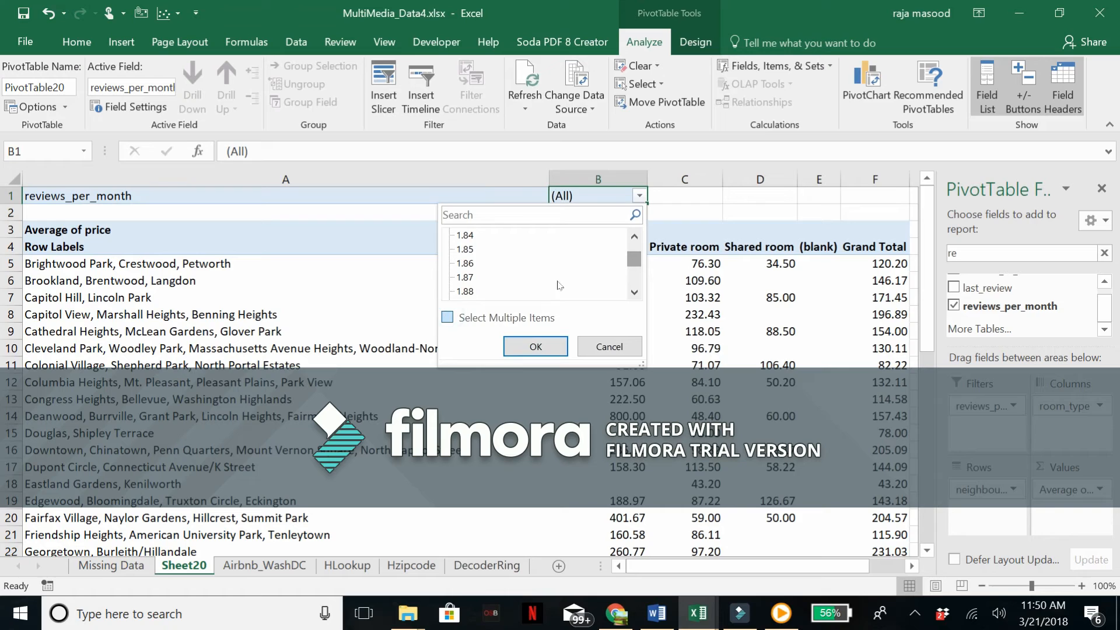
pyautogui.moveTo(637, 261); pyautogui.dragTo(636, 237)
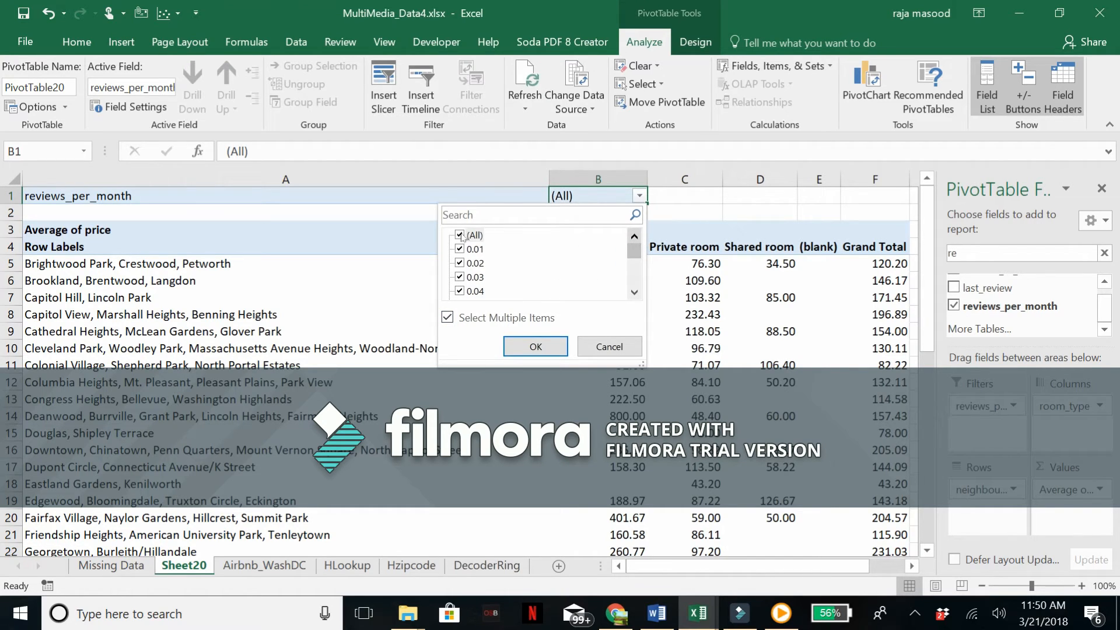
# - Clear all reviews_per_month filter items, select only 10, 10.4, 10.43 and 10.86, and apply the filter
pyautogui.click(460, 235)
pyautogui.moveTo(635, 252); pyautogui.dragTo(636, 282)
pyautogui.click(634, 235)
pyautogui.click(634, 236)
pyautogui.click(460, 250)
pyautogui.click(461, 263)
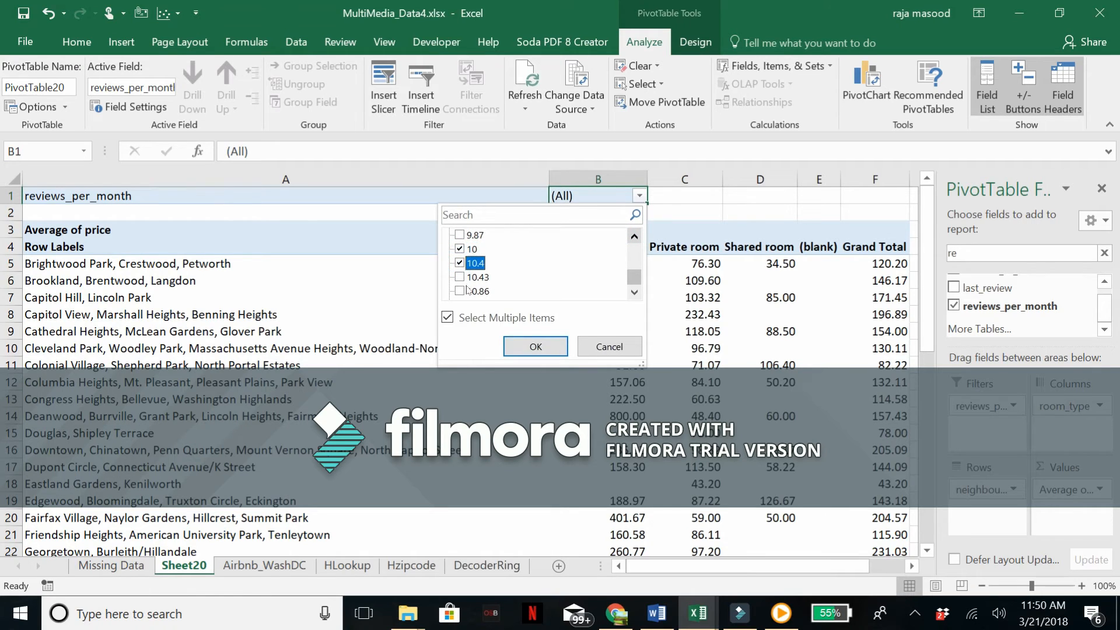
pyautogui.click(460, 277)
pyautogui.click(460, 292)
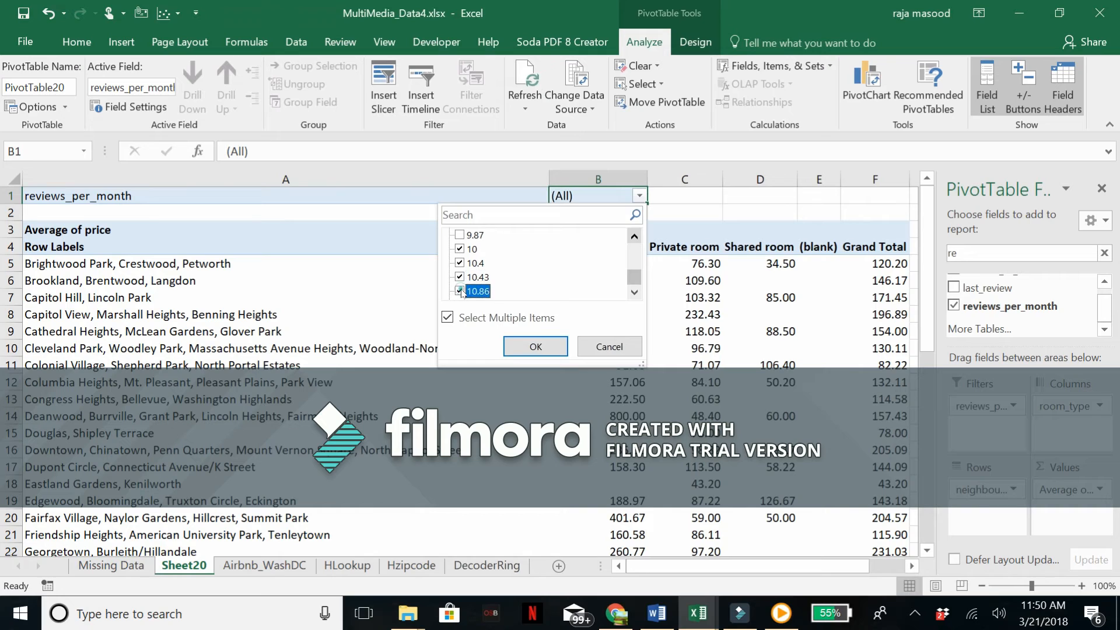
pyautogui.click(635, 292)
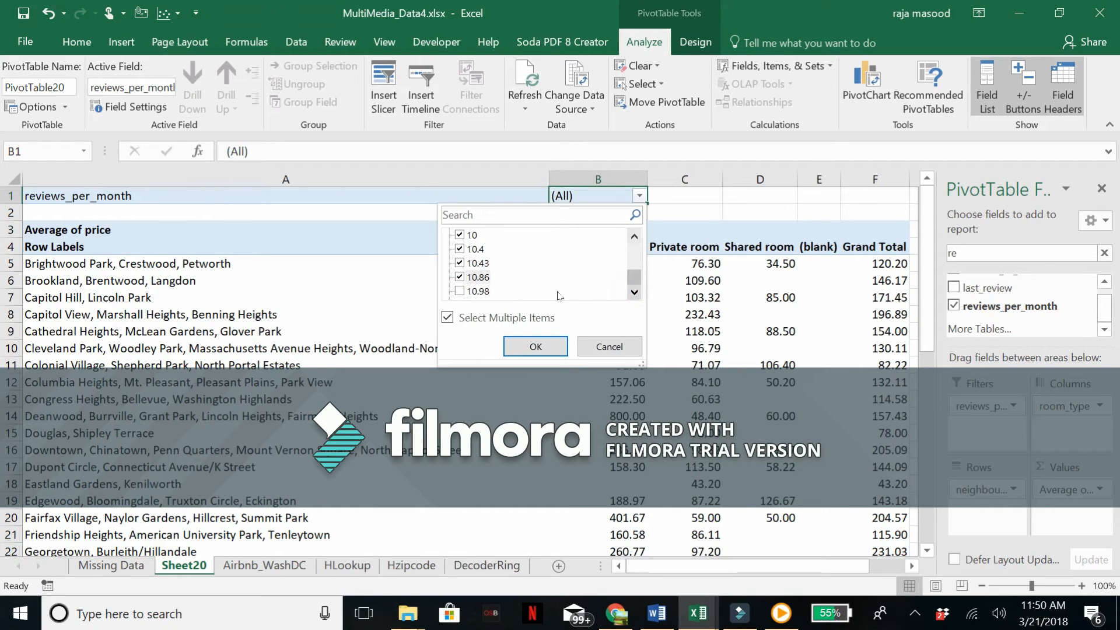
pyautogui.click(521, 345)
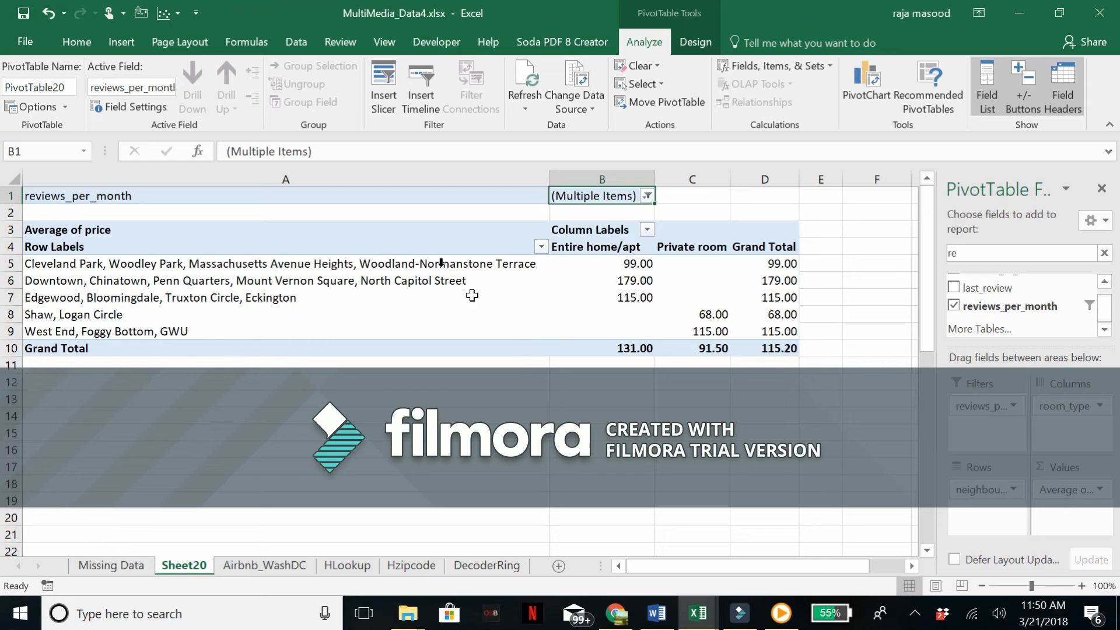
pyautogui.click(253, 265)
pyautogui.click(251, 280)
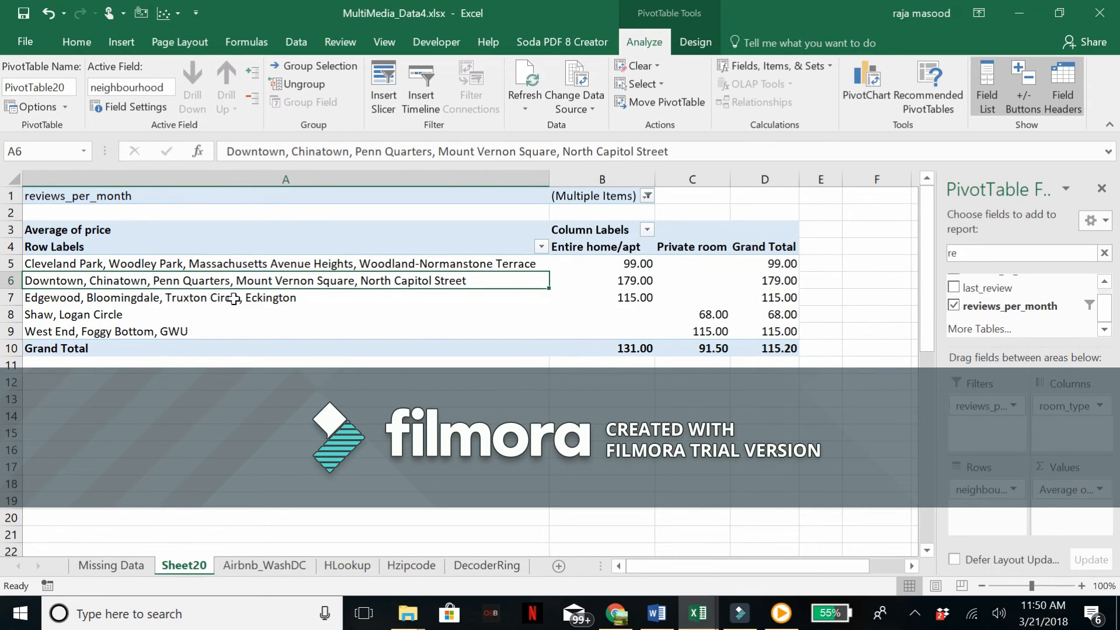
pyautogui.click(234, 298)
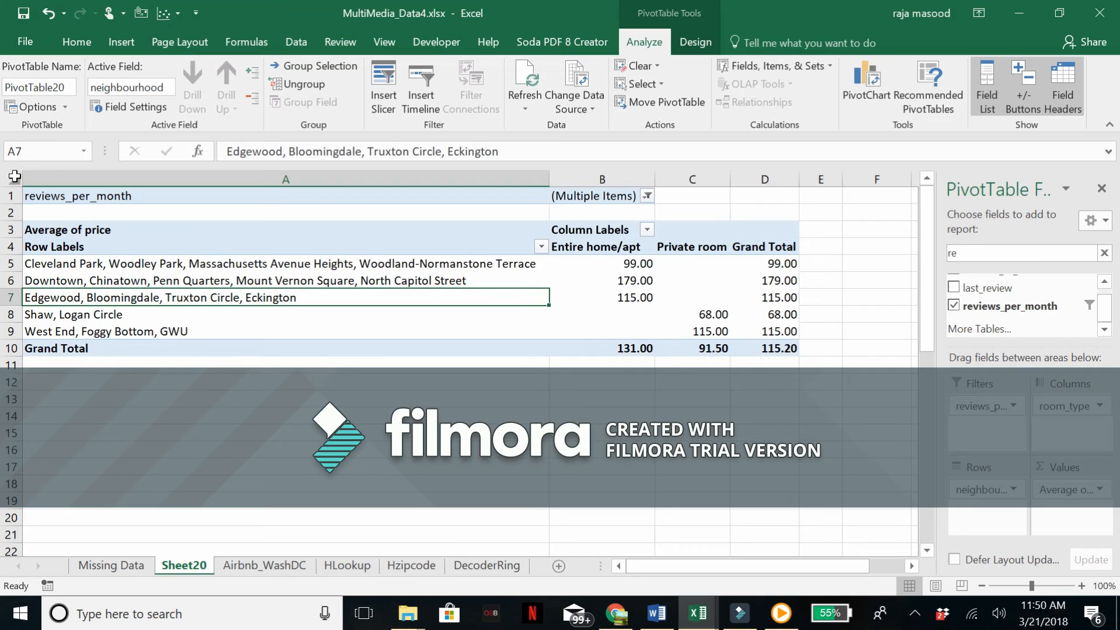
# - Insert a 2-D clustered column chart from the whole PivotTable sheet and place it directly below the PivotTable
pyautogui.click(15, 176)
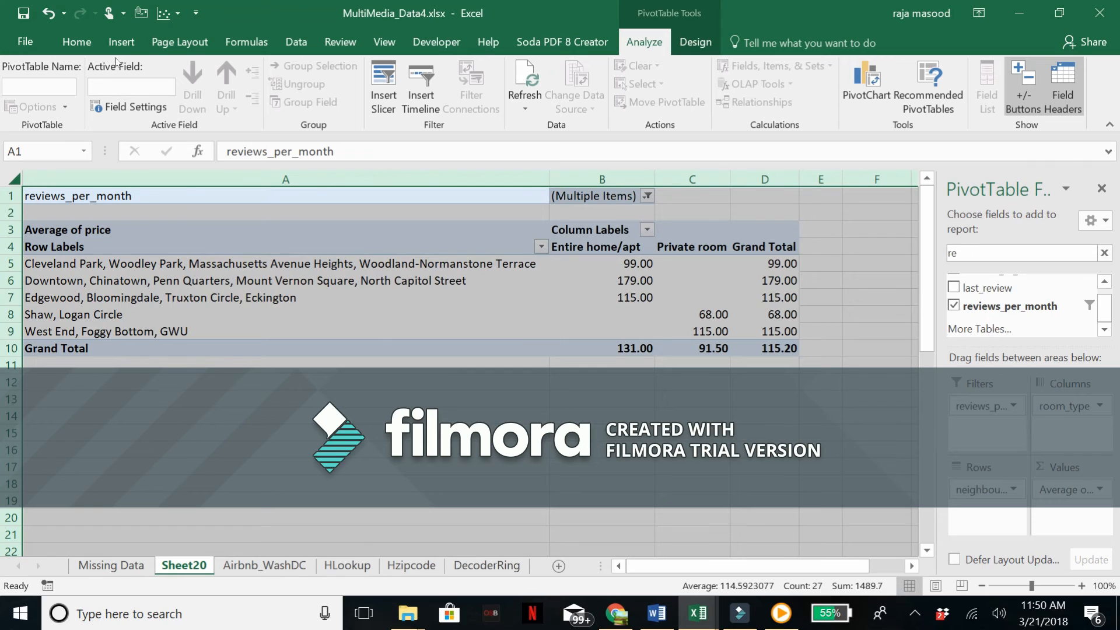
pyautogui.click(128, 41)
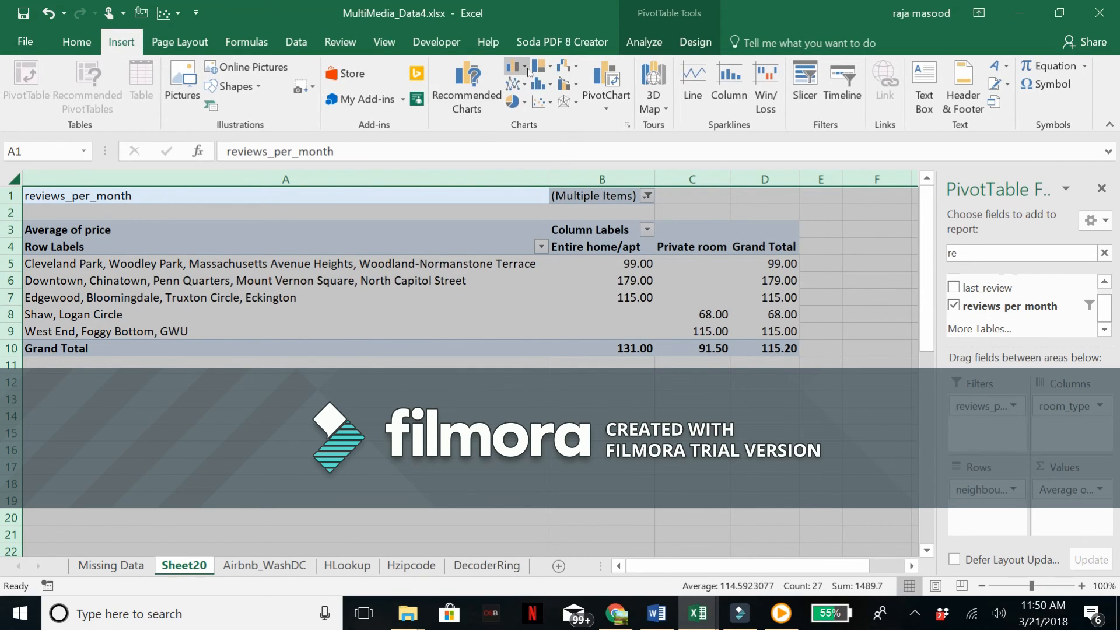
pyautogui.click(525, 66)
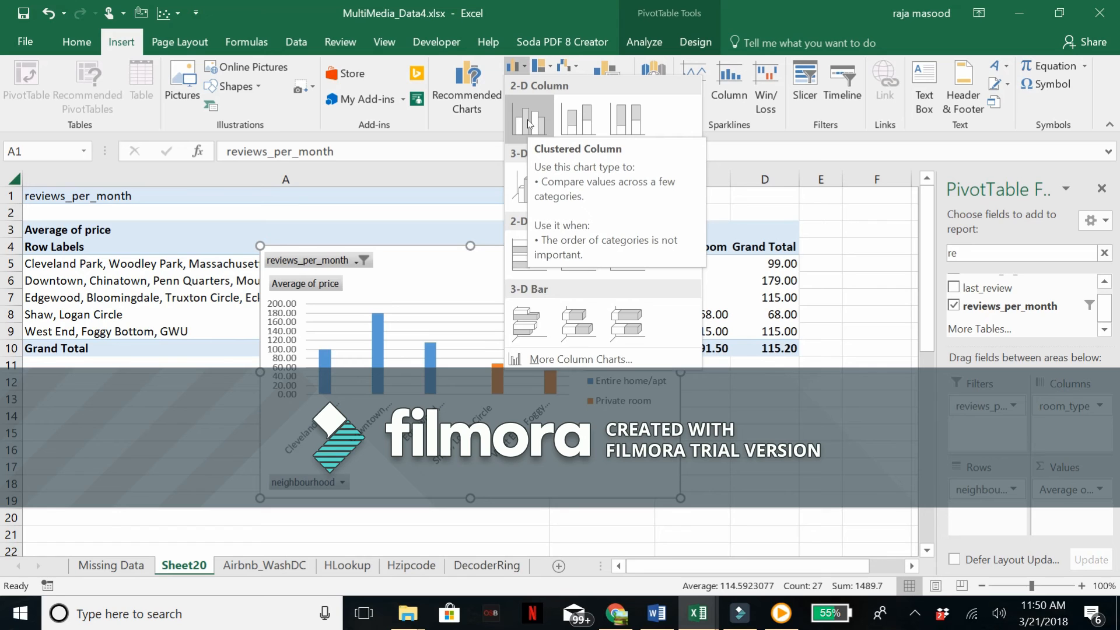
pyautogui.click(530, 124)
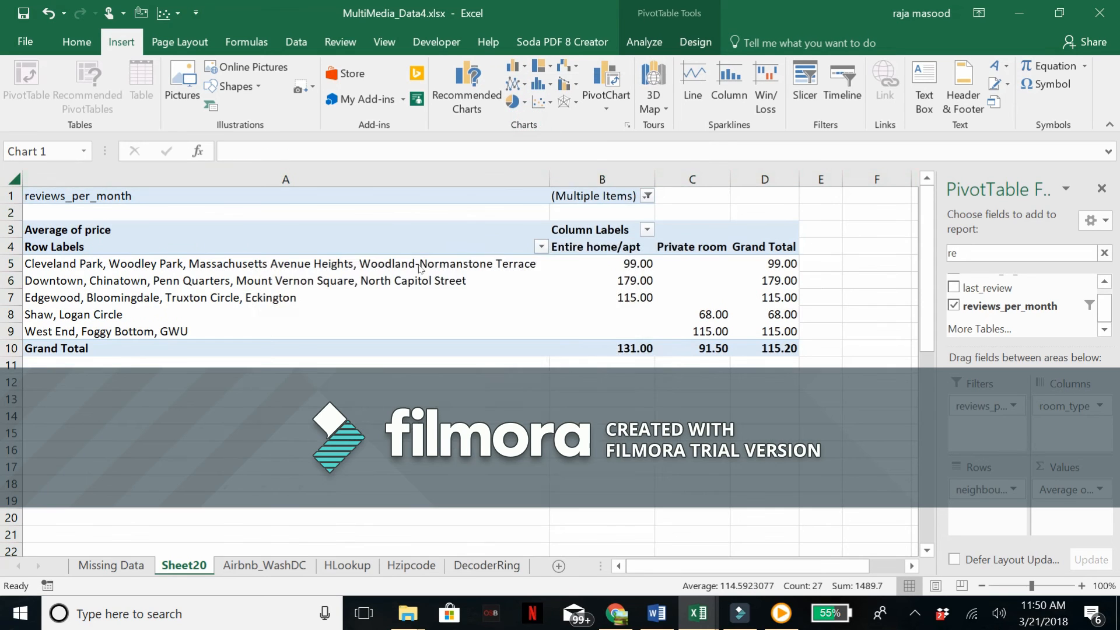
pyautogui.moveTo(410, 283); pyautogui.dragTo(175, 380)
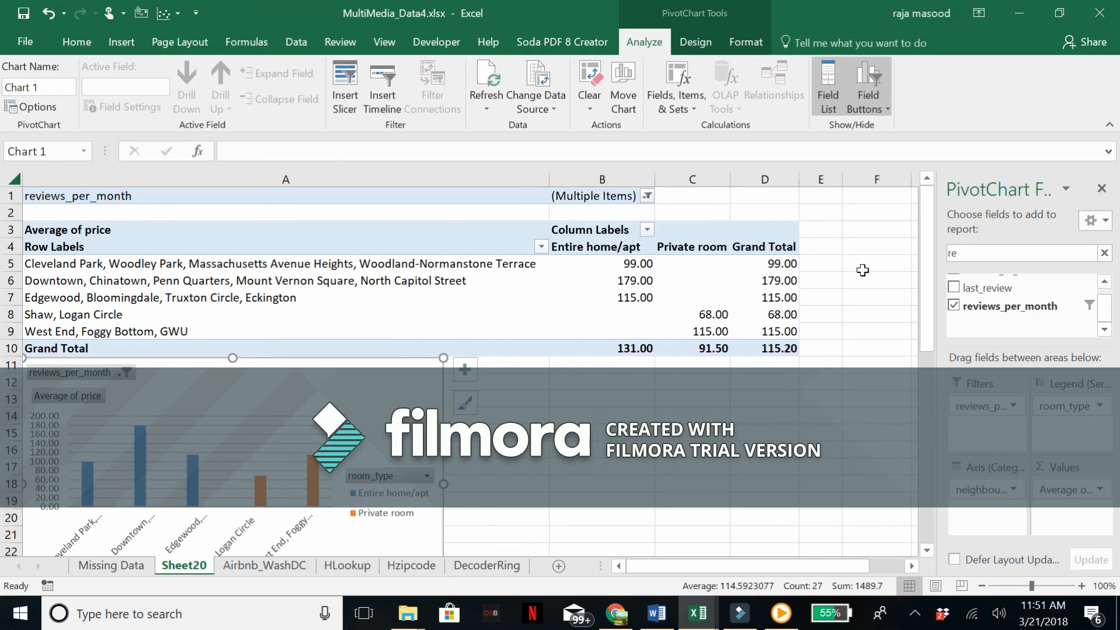